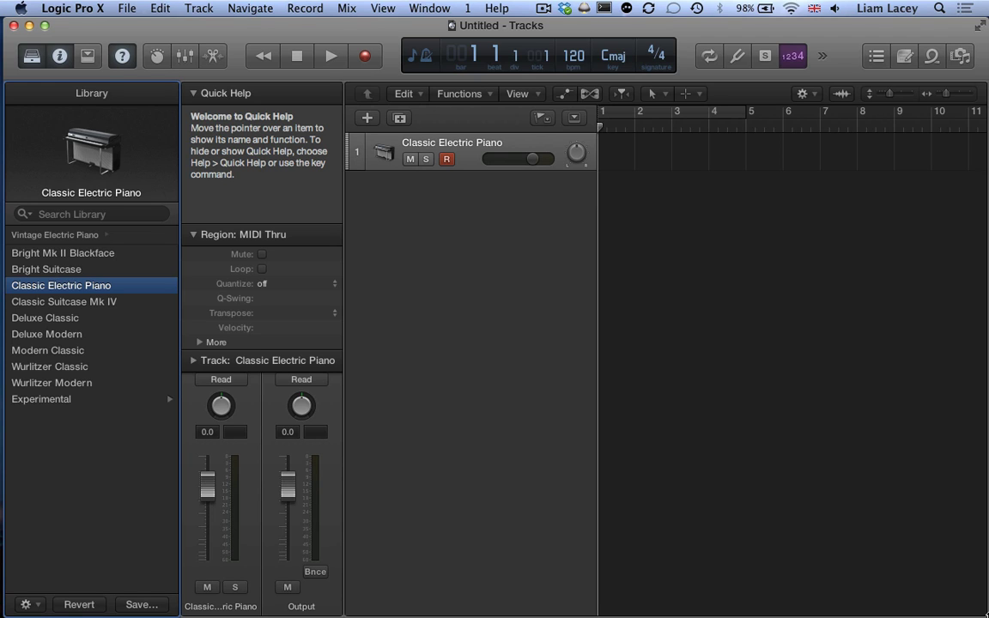
Switch to AlphaLive to view the DAWs tutorial project, and return to Logic Pro X.
click(127, 9)
click(903, 441)
key(super+Tab)
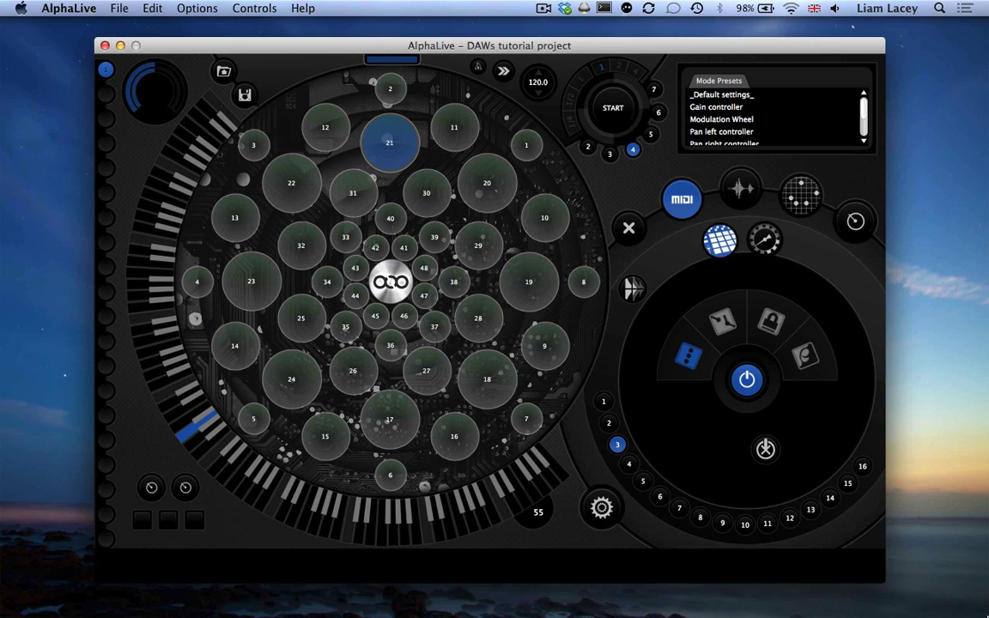
key(ctrl+Right)
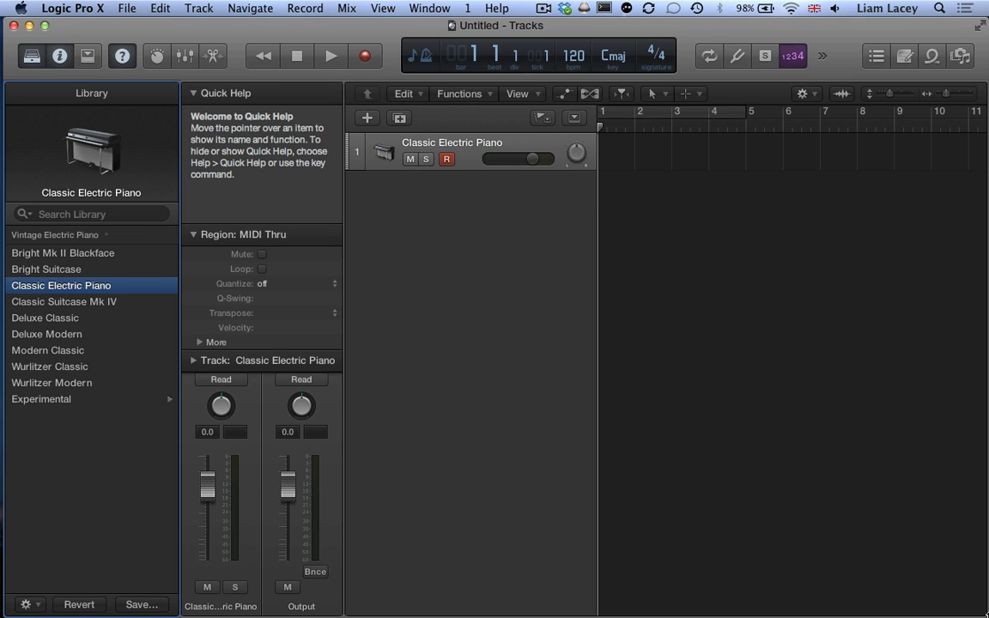
Add two new software instrument tracks to the project.
click(195, 7)
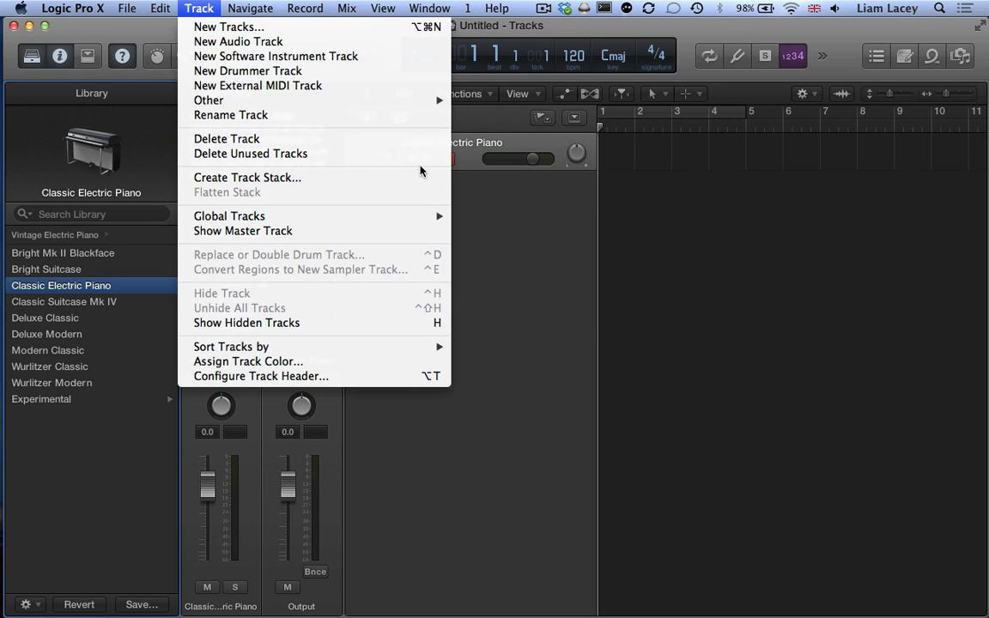
click(532, 297)
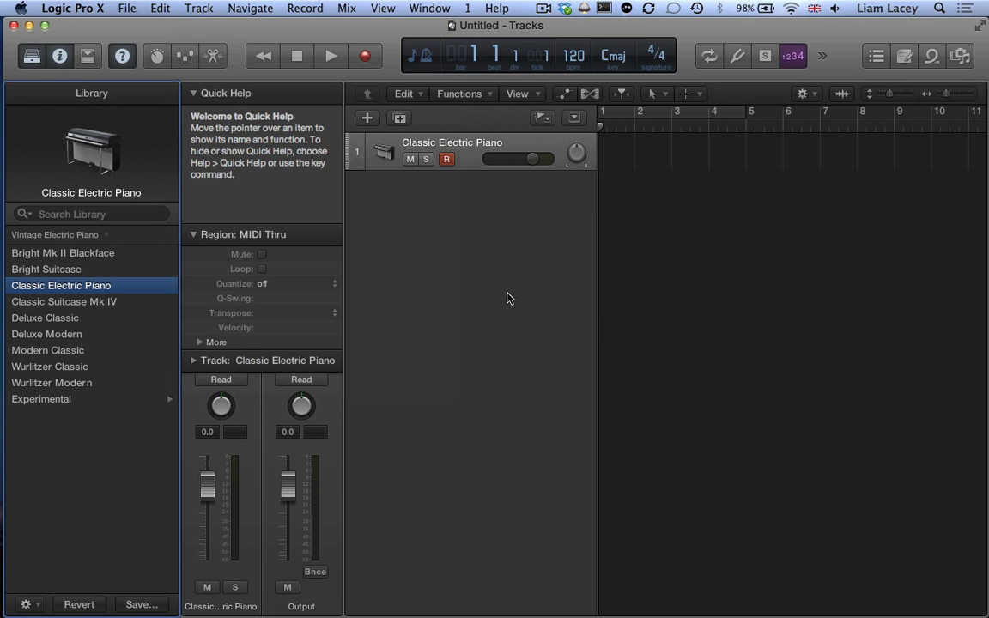
click(367, 119)
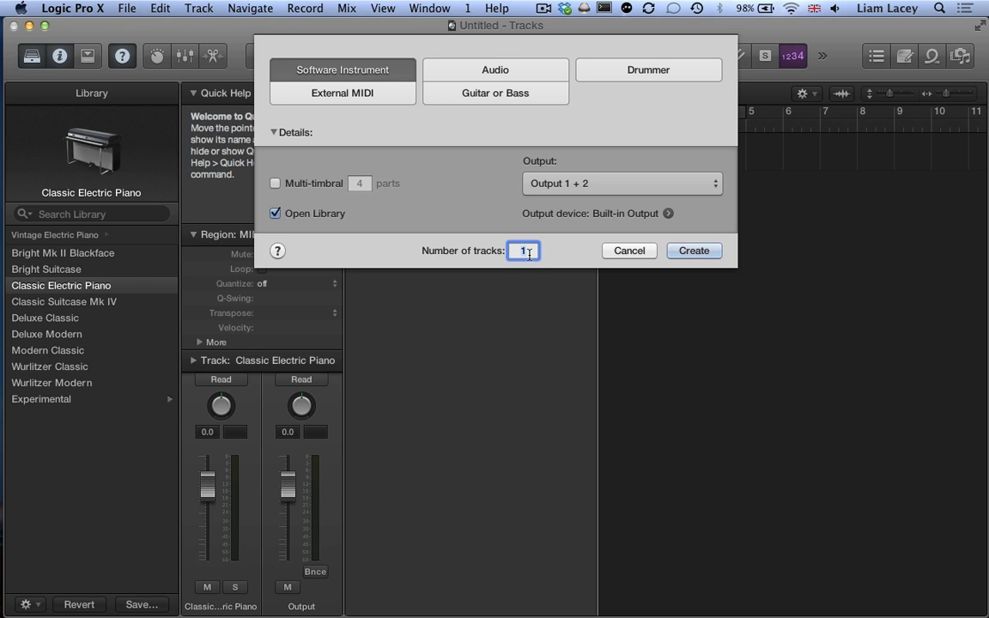
text(2)
click(696, 251)
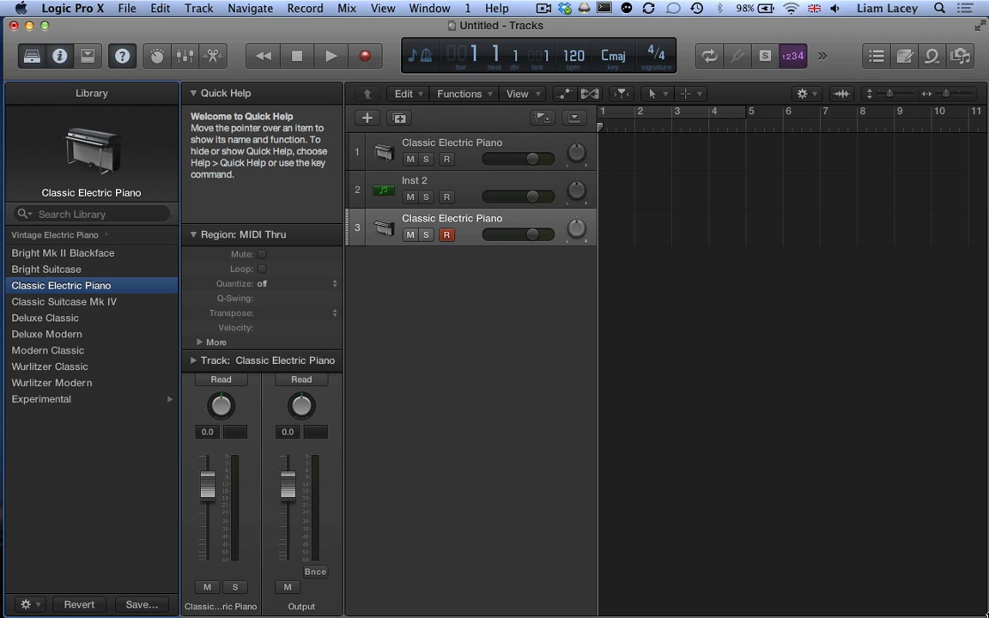
Select the first Classic Electric Piano track and collapse the Quick Help and Region sections of the inspector.
click(472, 147)
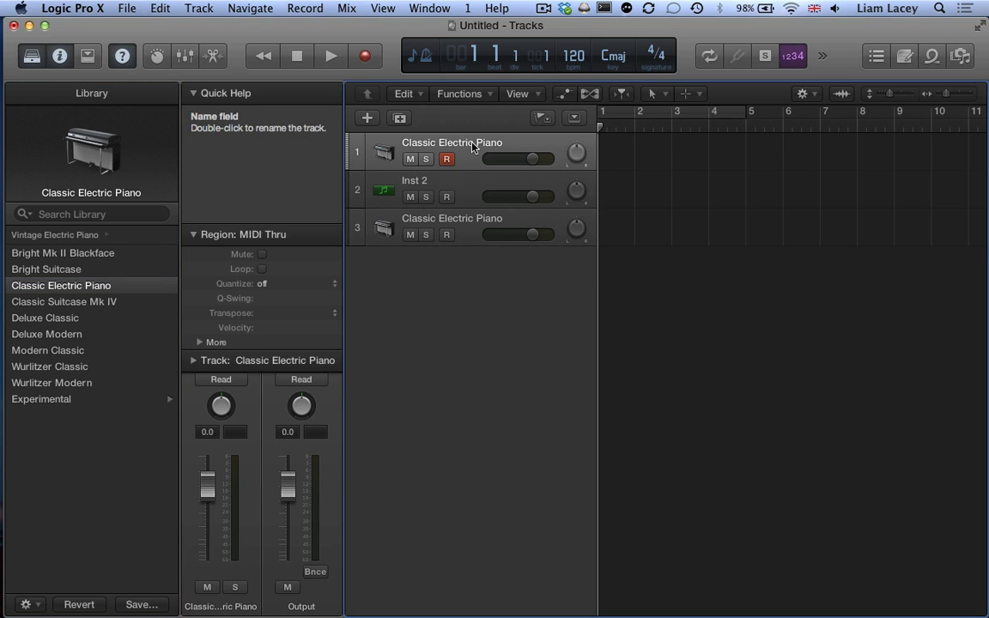
click(194, 93)
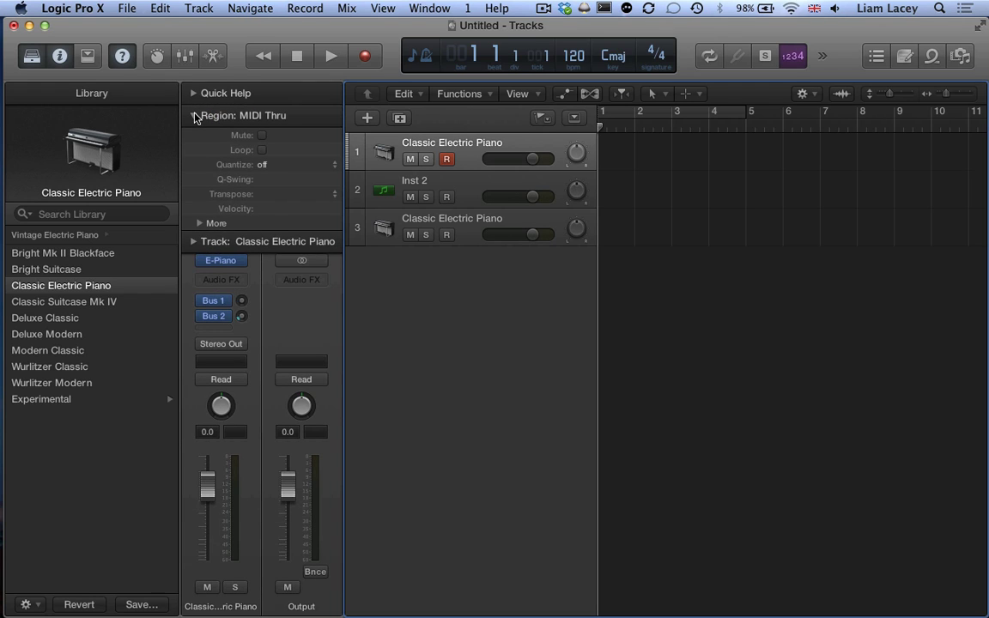
click(194, 115)
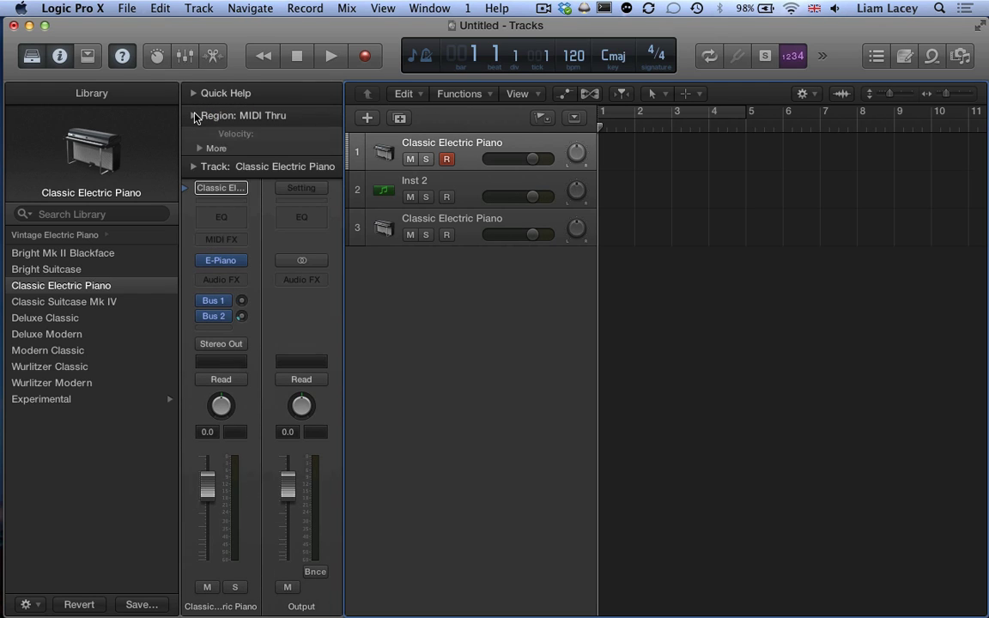
Replace the first track's electric piano instrument with the stereo Sculpture modeling synth.
click(239, 262)
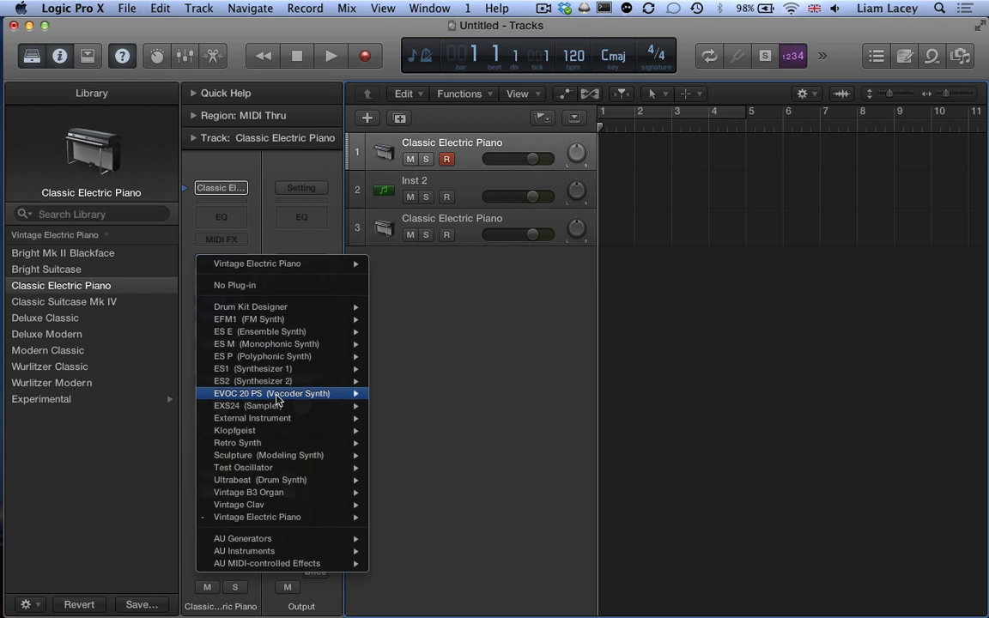
mouse_move(296, 458)
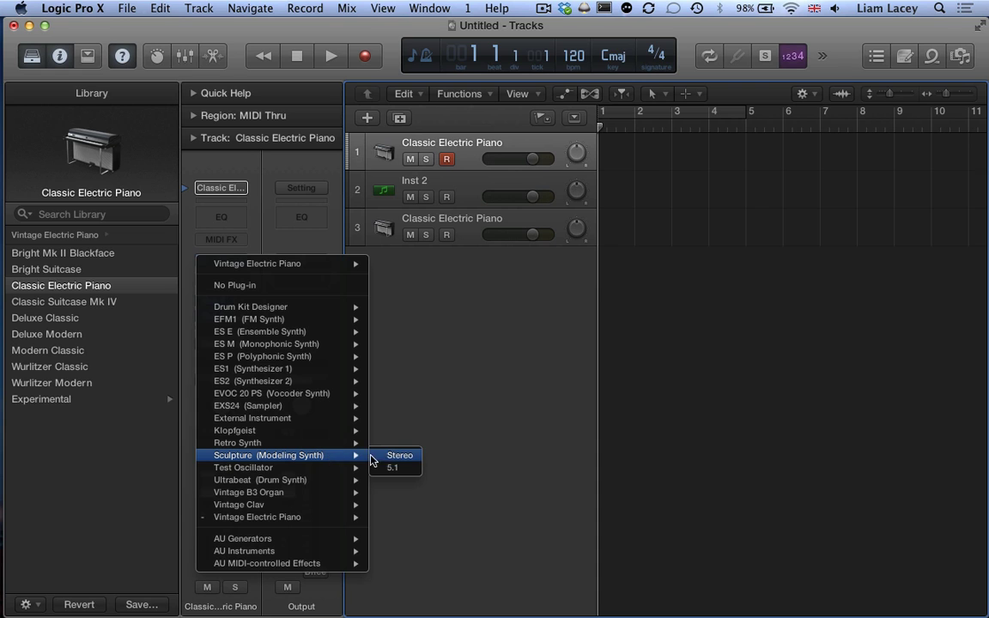
click(392, 461)
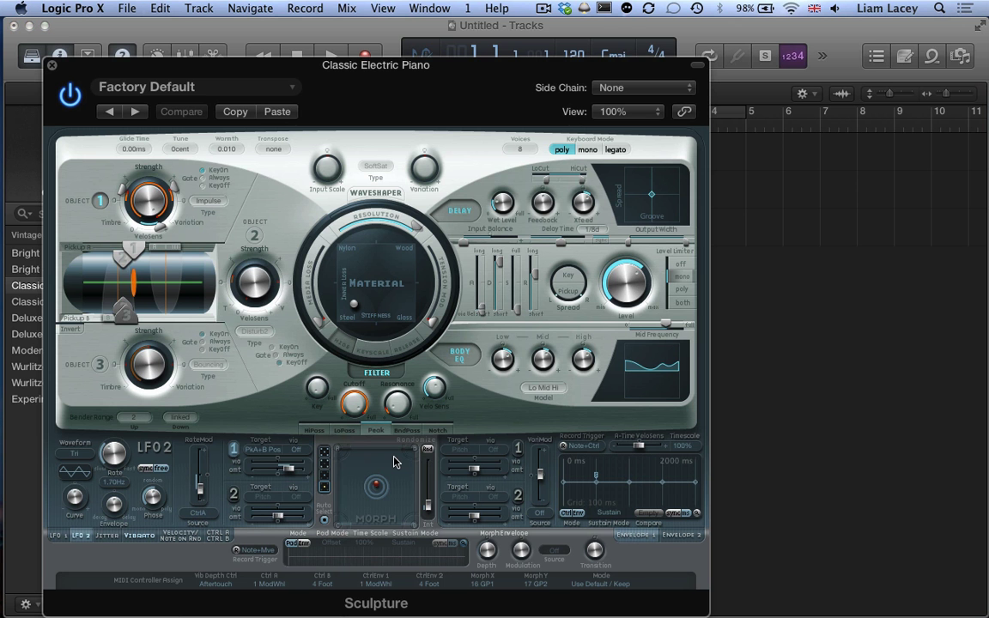
Load Sculpture's Carillon preset from Mallet Instruments, set its delay time to 1/64d and close the plug-in window.
click(163, 89)
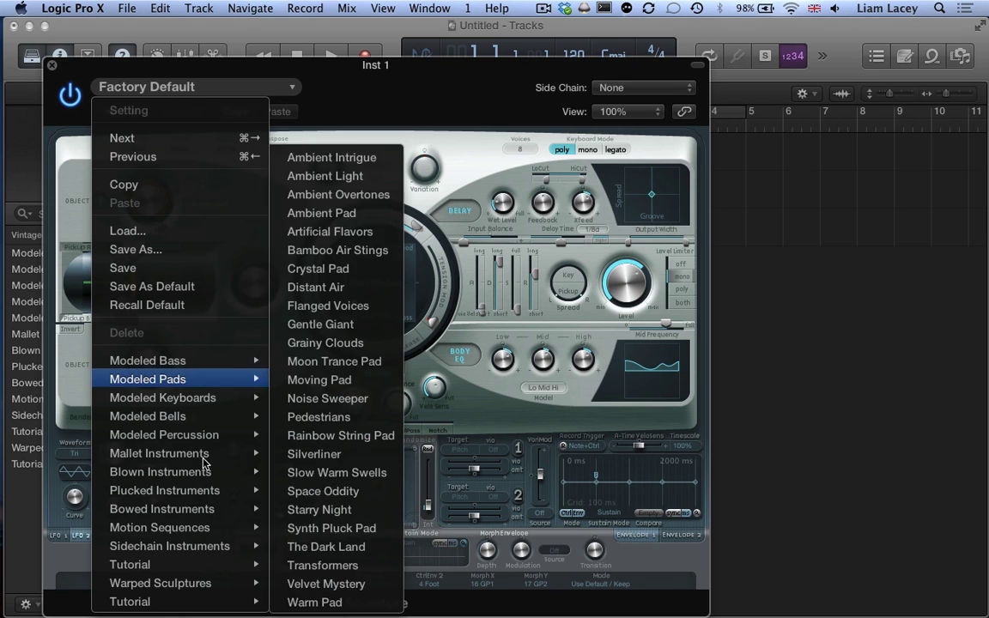
mouse_move(206, 461)
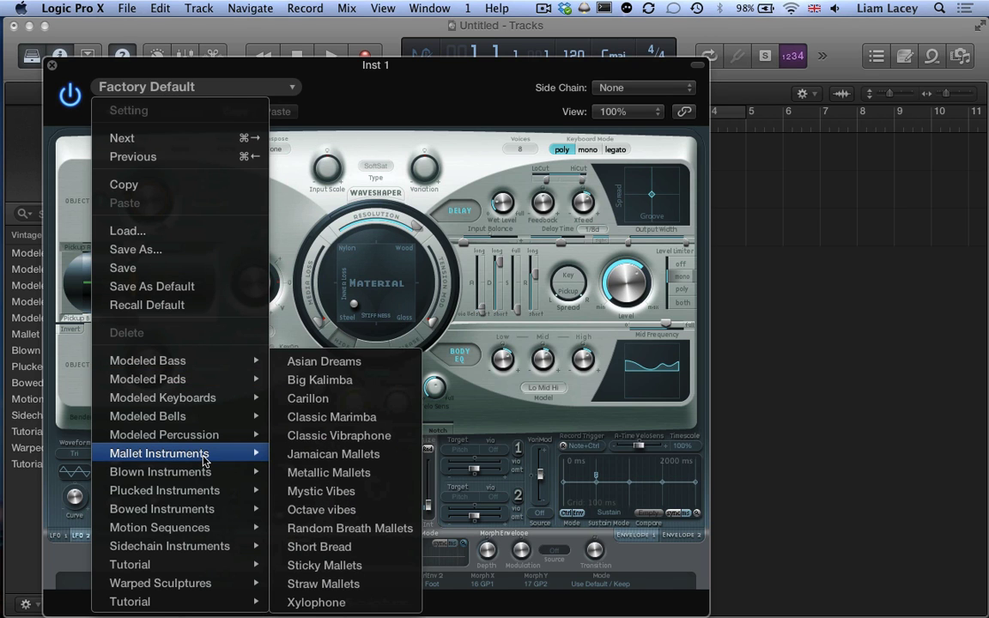
click(344, 403)
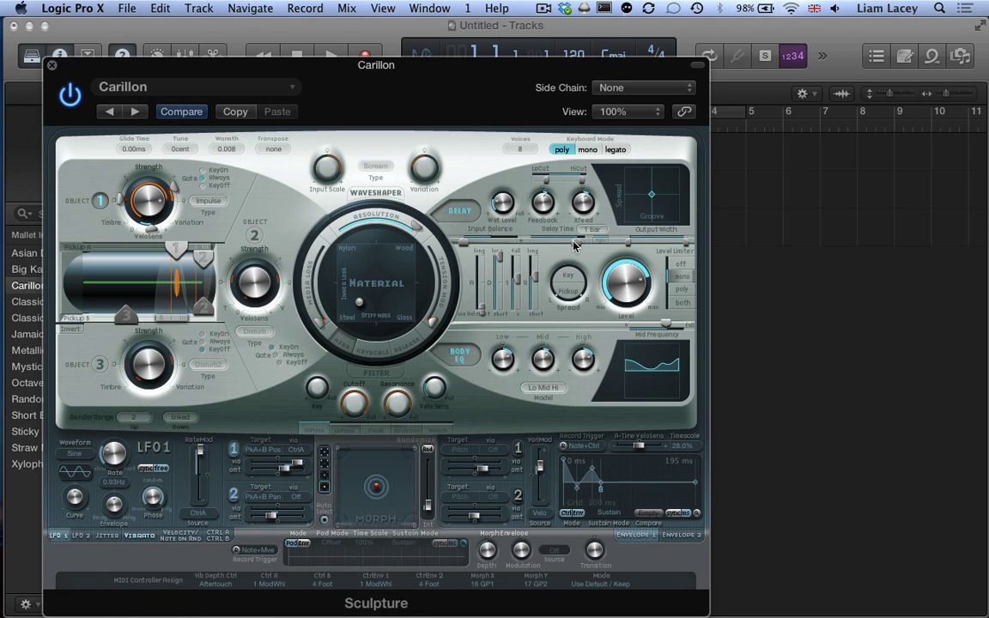
drag(552, 243, 534, 243)
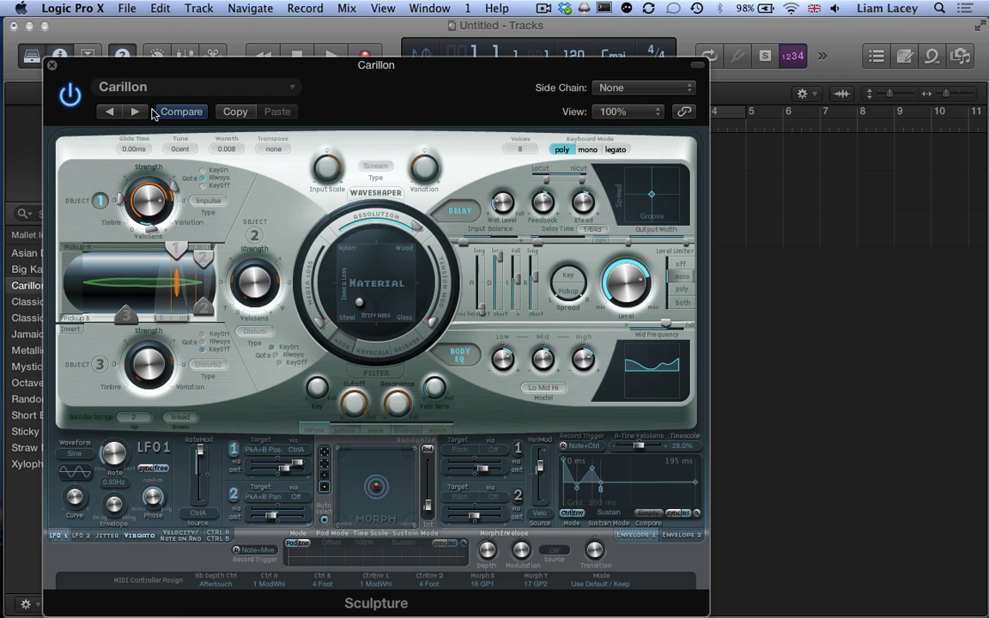
click(52, 67)
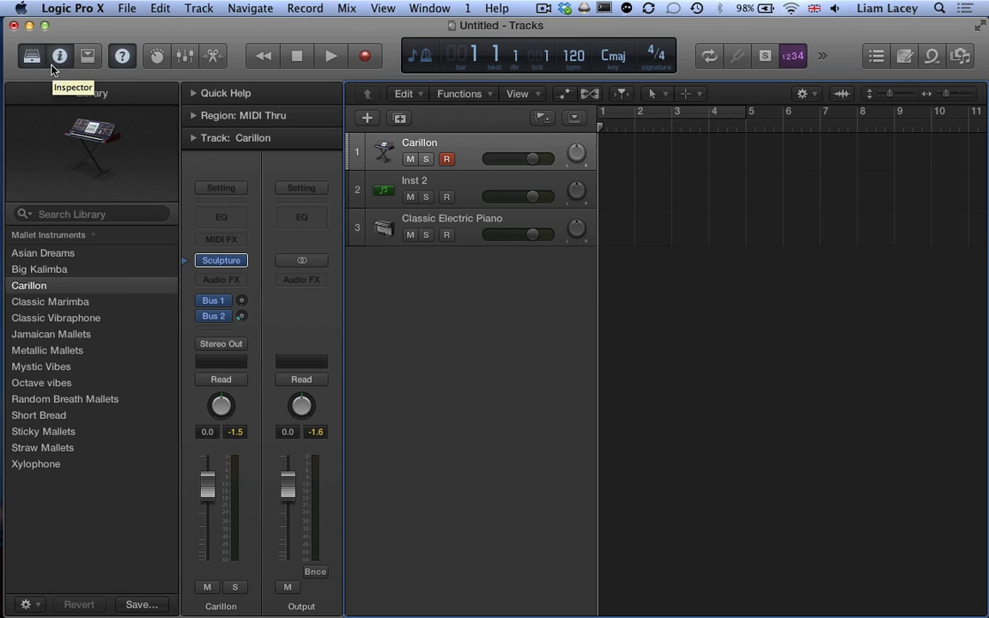
Insert the stereo ES2 synthesizer as the instrument on the Inst 2 track.
click(468, 187)
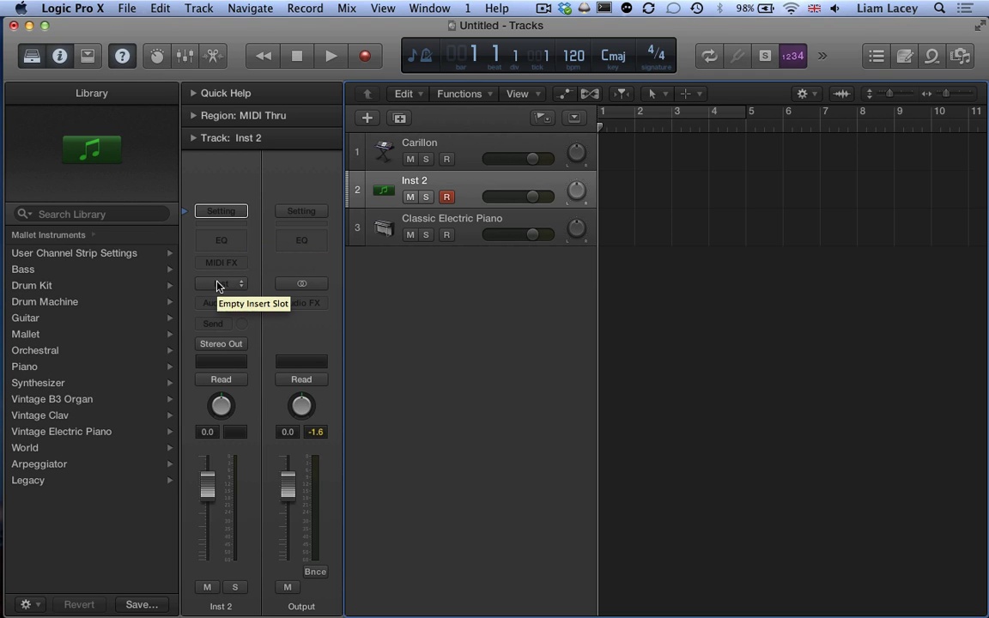
click(217, 283)
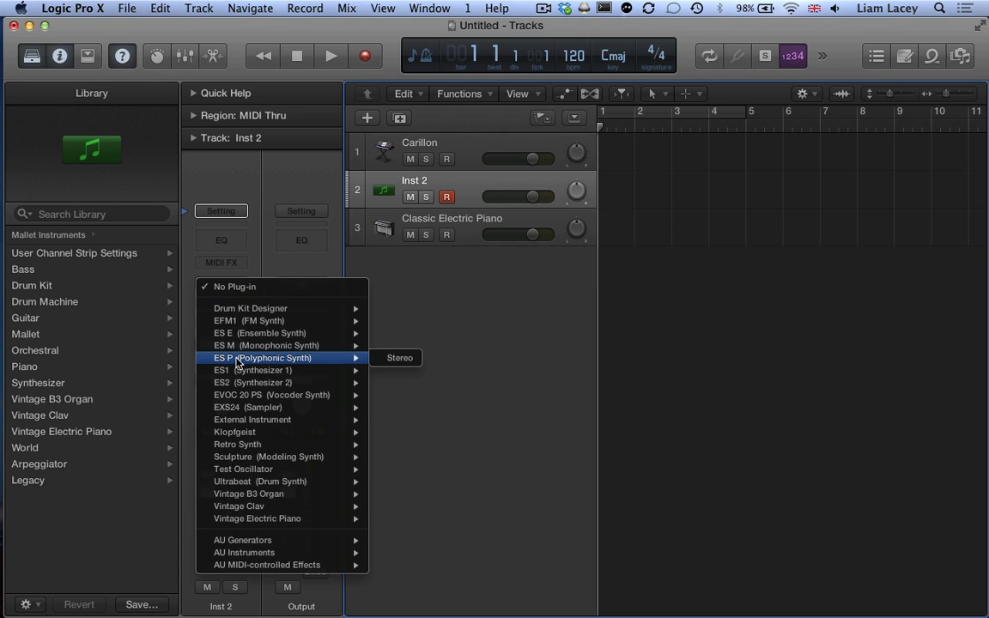
mouse_move(254, 382)
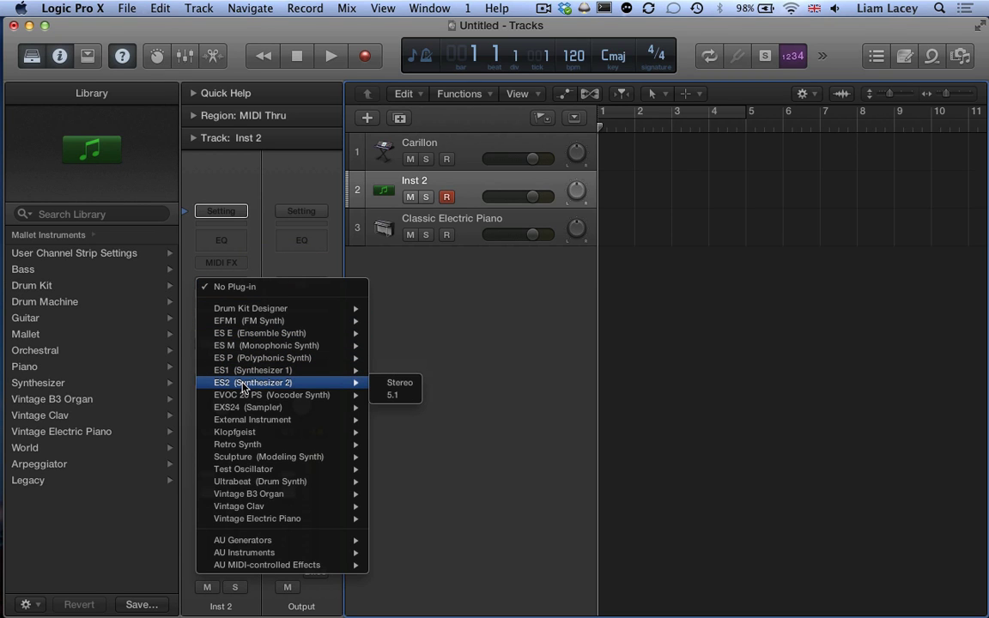
click(391, 384)
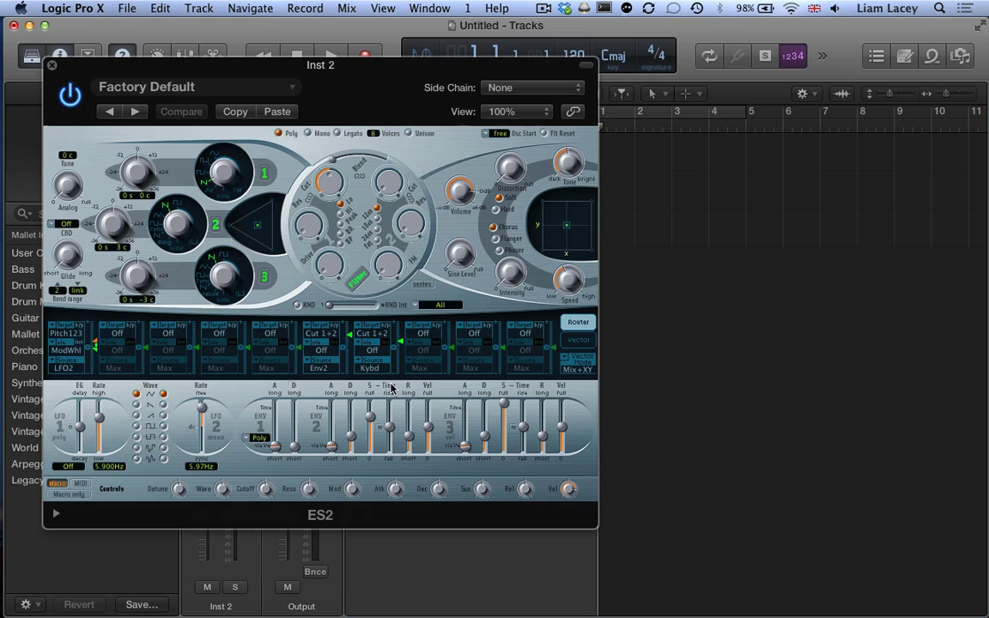
Load the Massive Spacer preset from Synth Pads into the second track's ES2 and close the plug-in window.
click(210, 89)
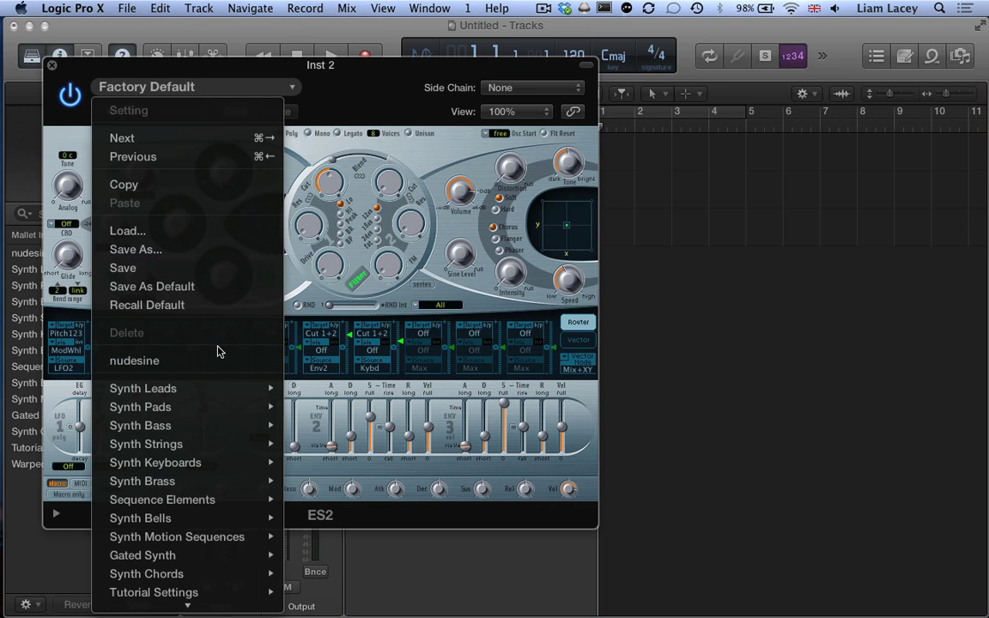
mouse_move(227, 414)
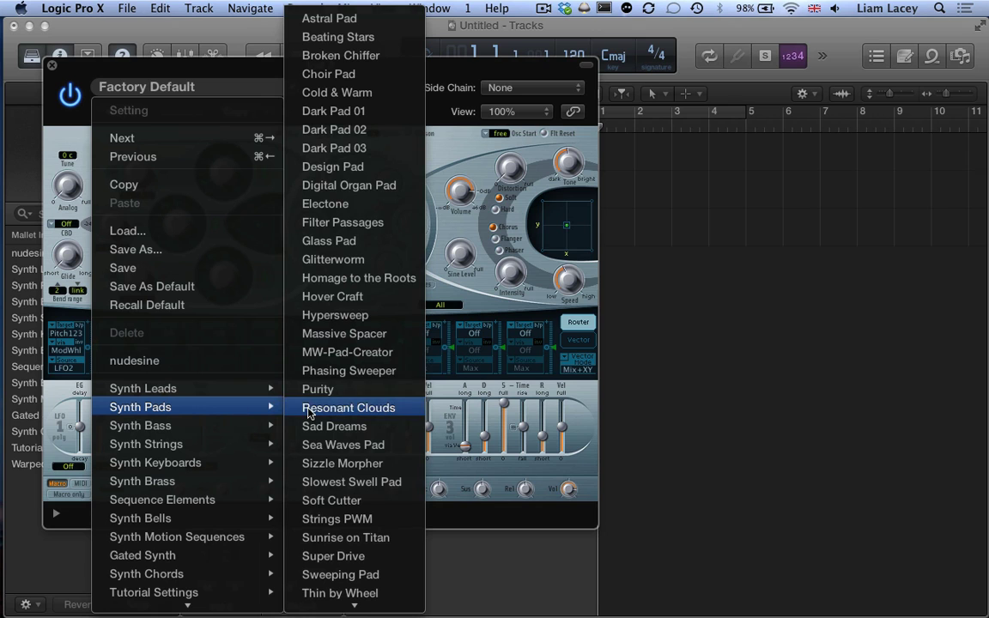
click(346, 335)
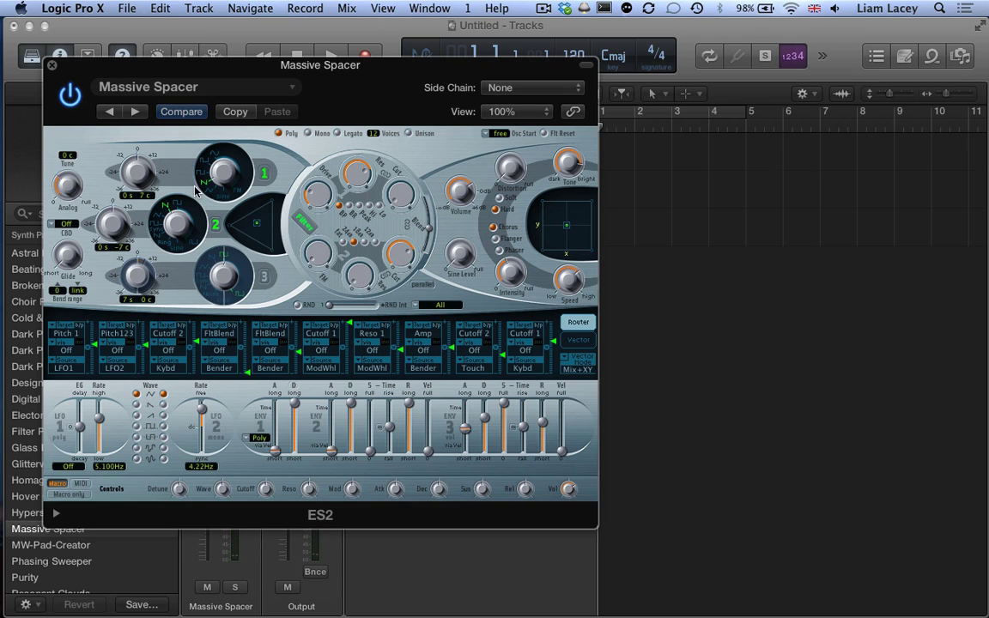
click(52, 65)
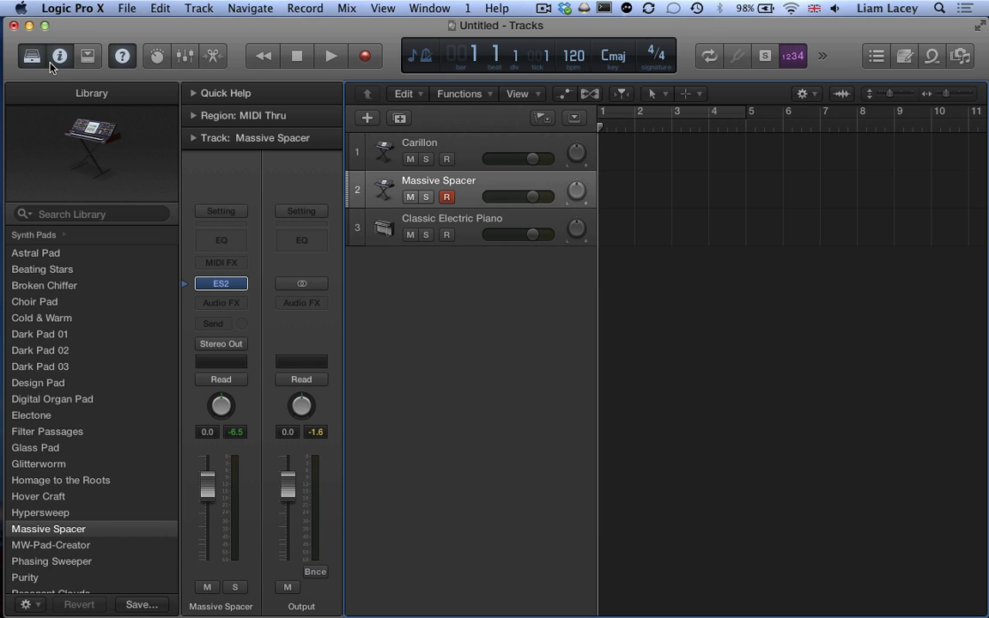
Replace the third track's electric piano instrument with the stereo ES2 synthesizer.
click(472, 220)
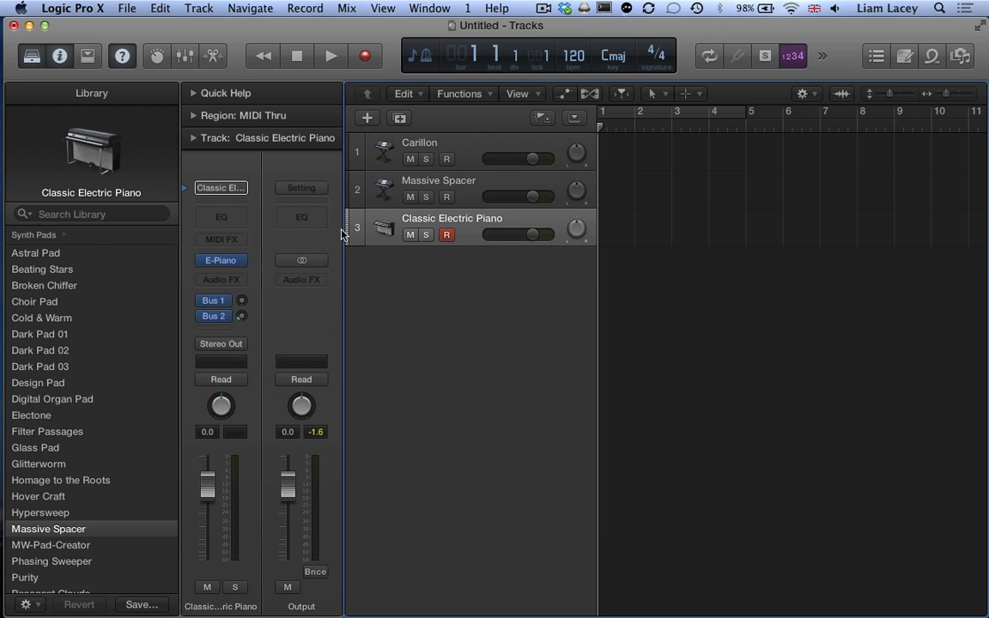
click(238, 259)
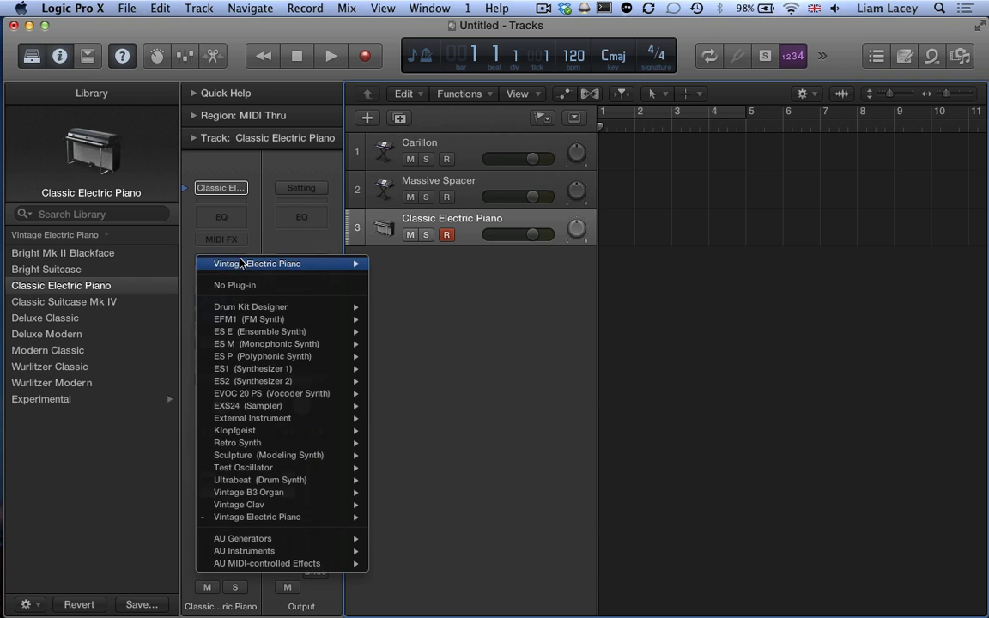
mouse_move(286, 380)
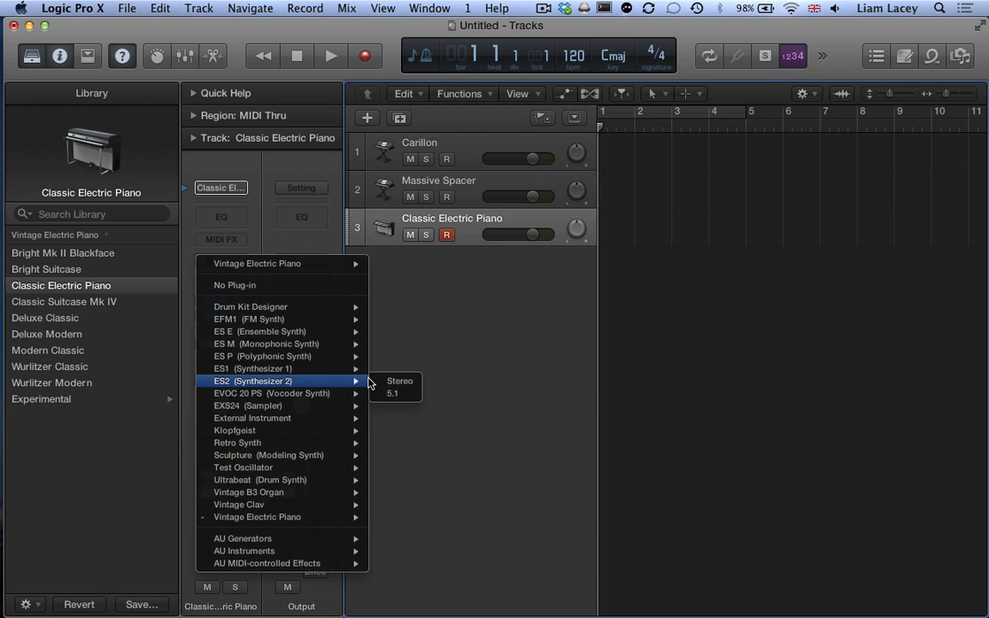
click(392, 384)
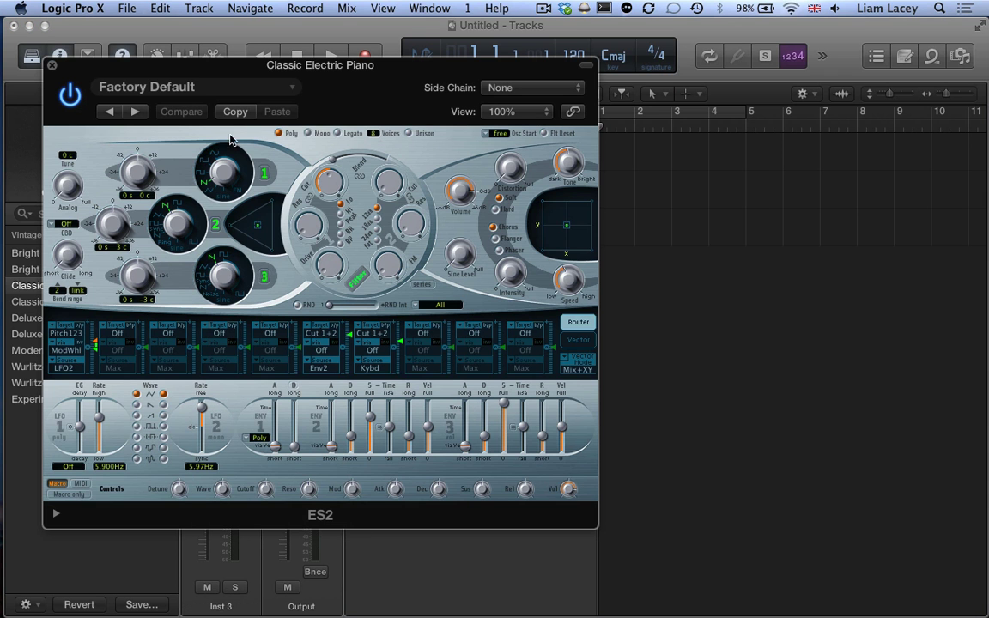
Load the Filter Soul preset from Synth Bass into the third track's ES2 and close the plug-in window.
click(158, 89)
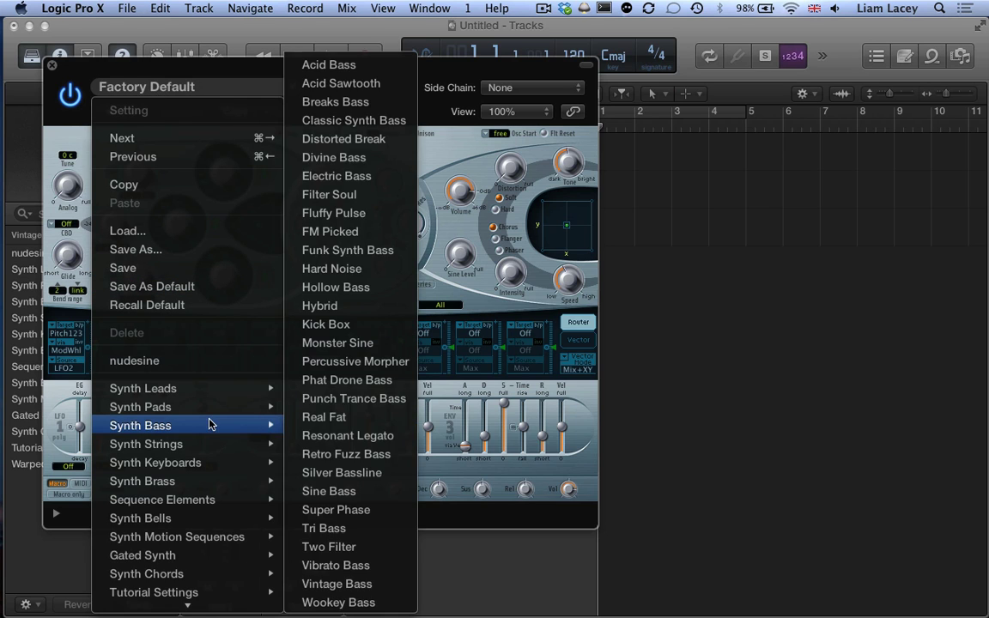
mouse_move(213, 426)
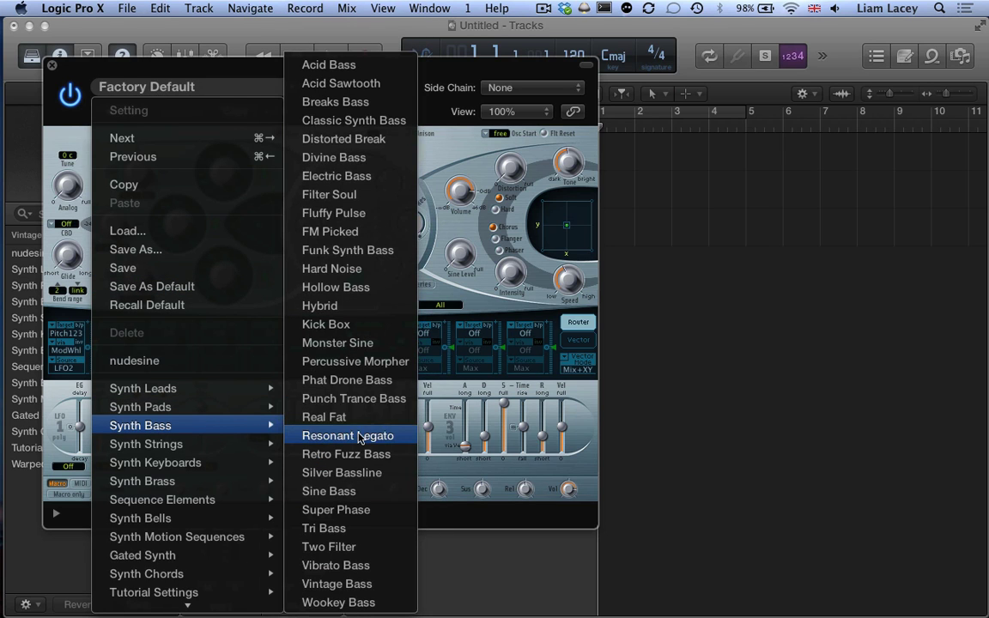
click(352, 199)
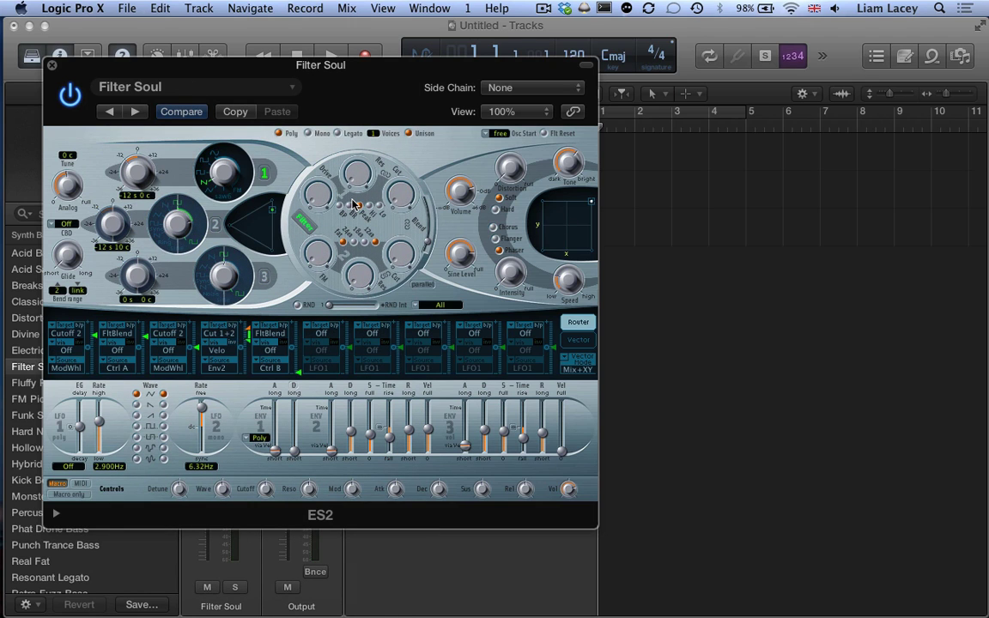
click(52, 66)
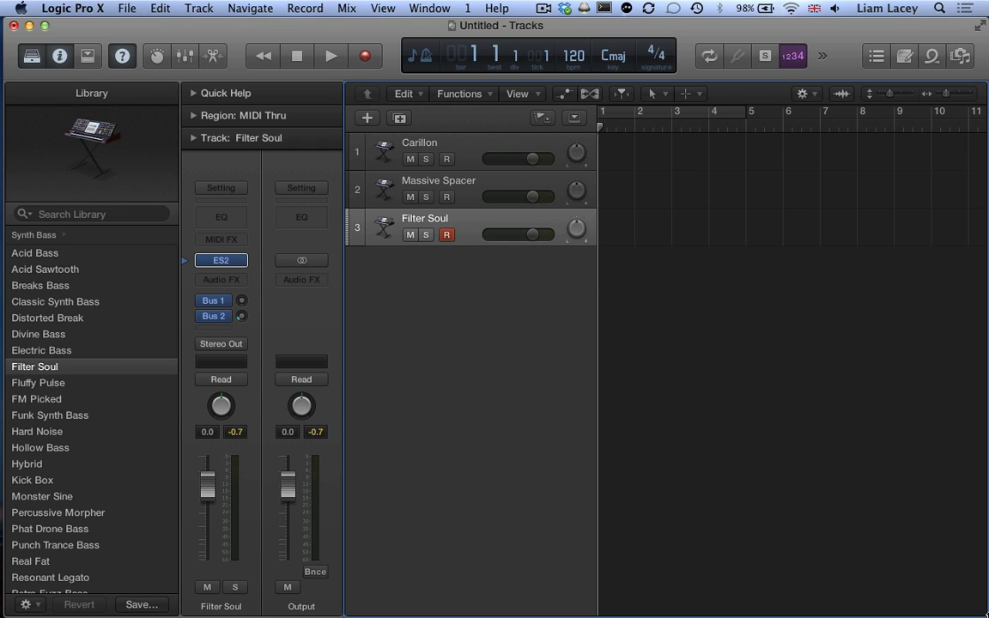
Show the Carillon track's parameters and set its MIDI channel to 1.
click(469, 143)
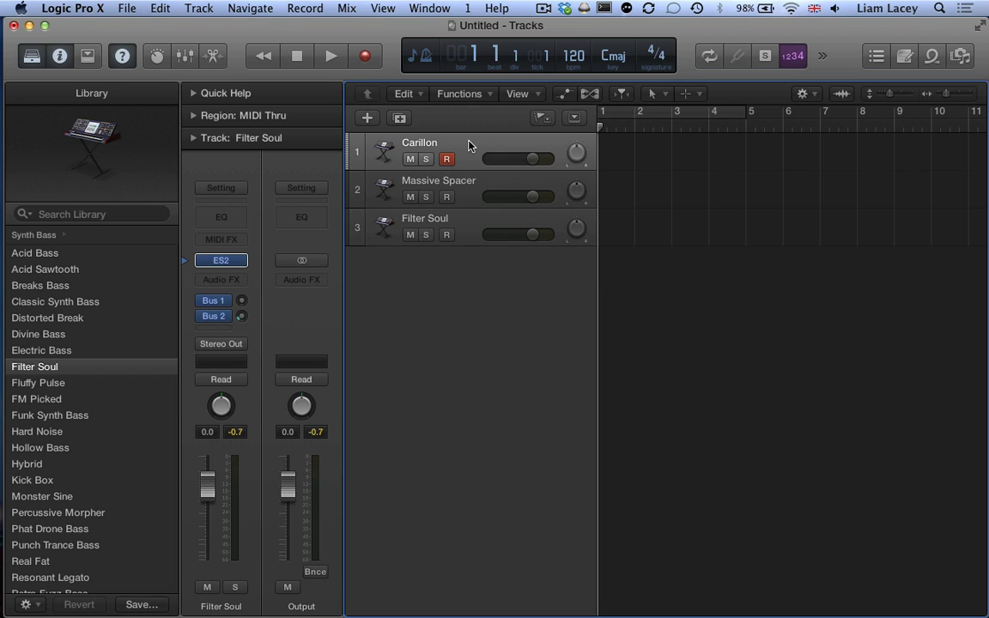
click(193, 139)
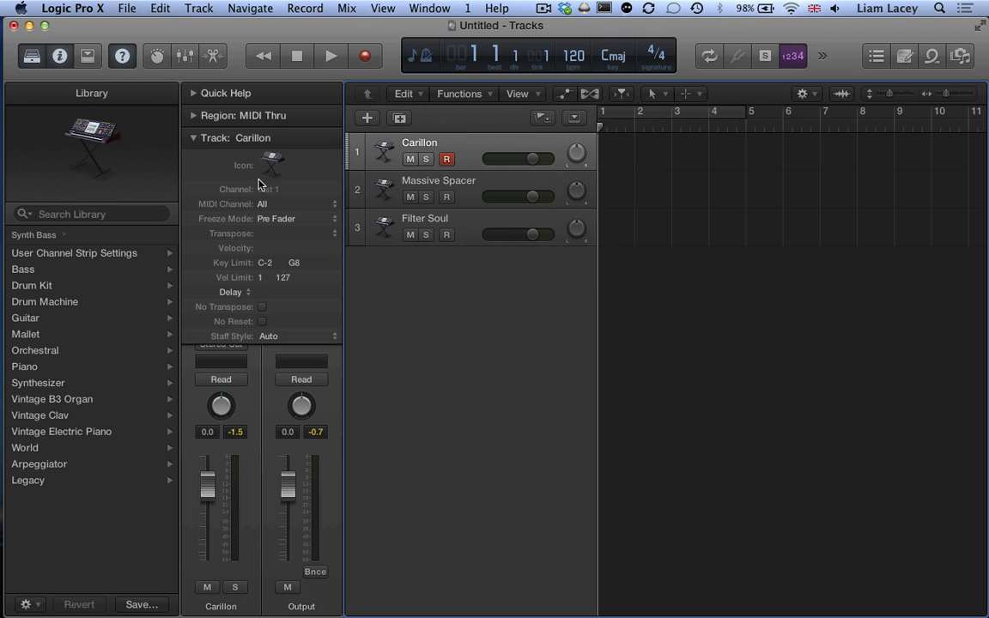
click(273, 210)
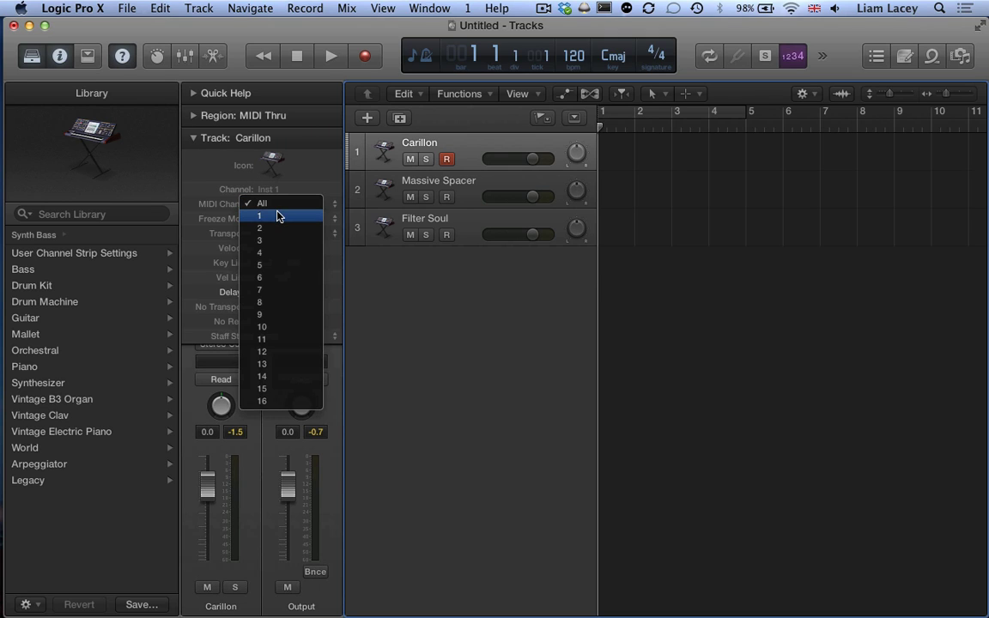
click(277, 216)
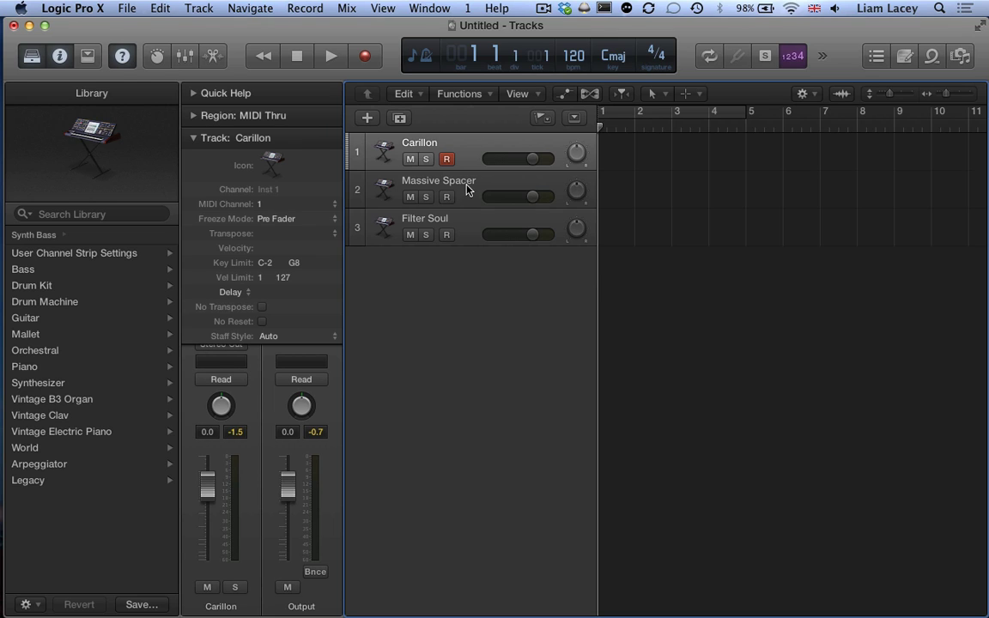
Set the Massive Spacer track's MIDI channel to 2.
click(419, 172)
click(264, 204)
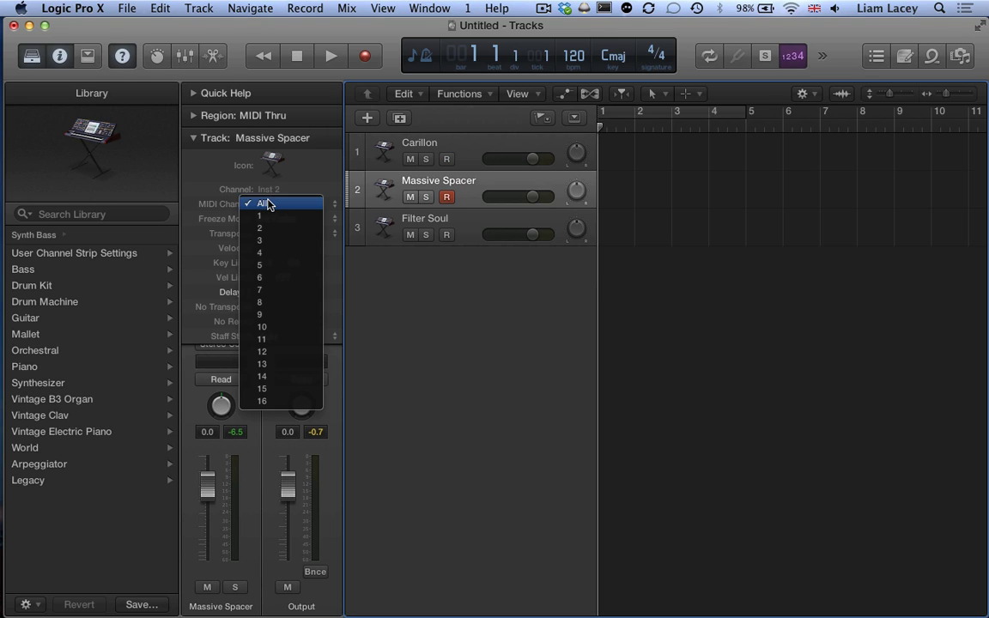
click(271, 229)
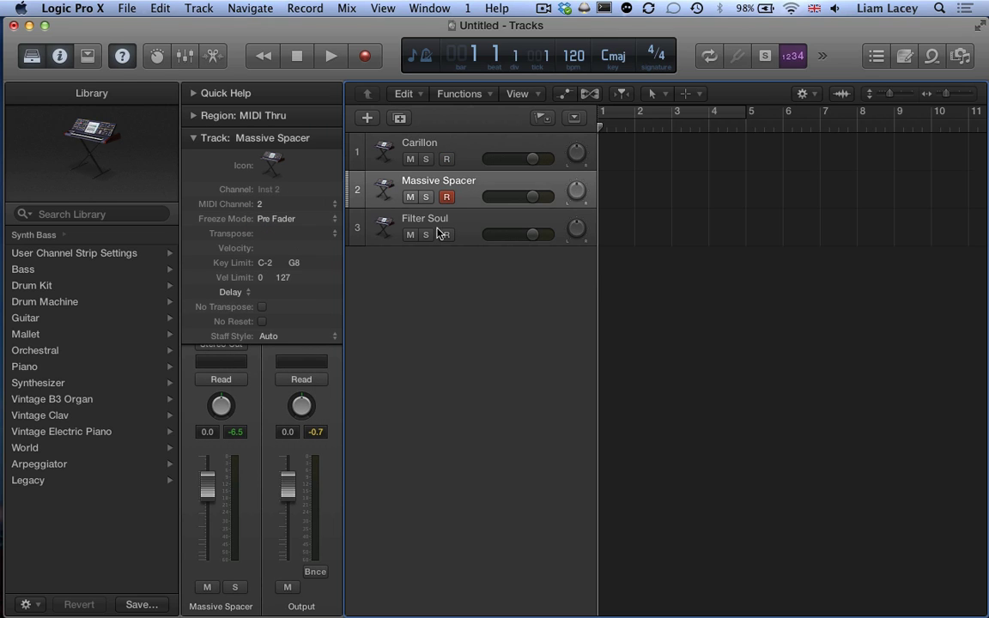
Set the Filter Soul track's MIDI channel to 3.
click(470, 229)
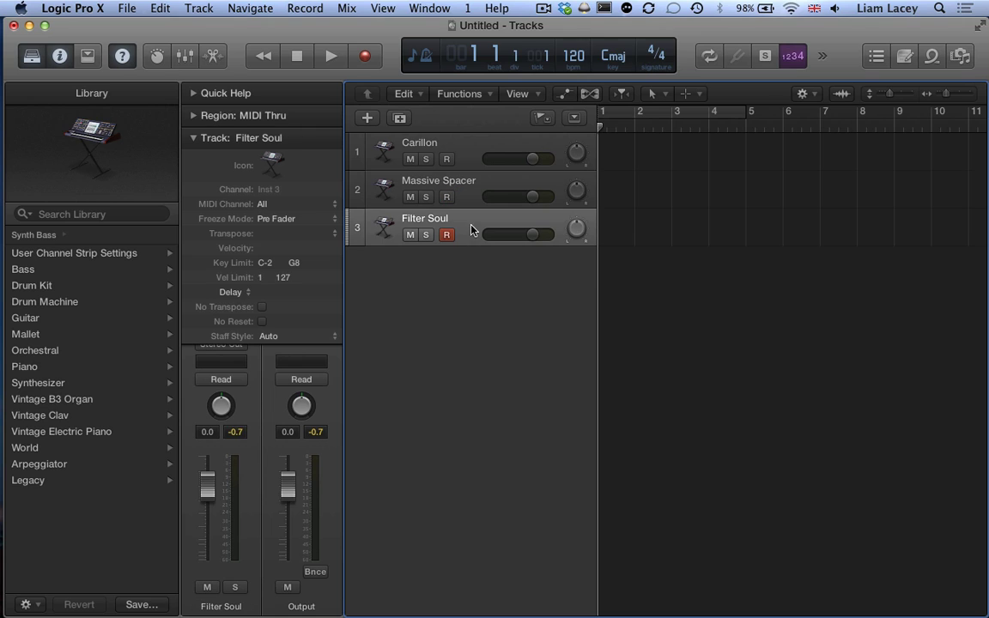
click(261, 203)
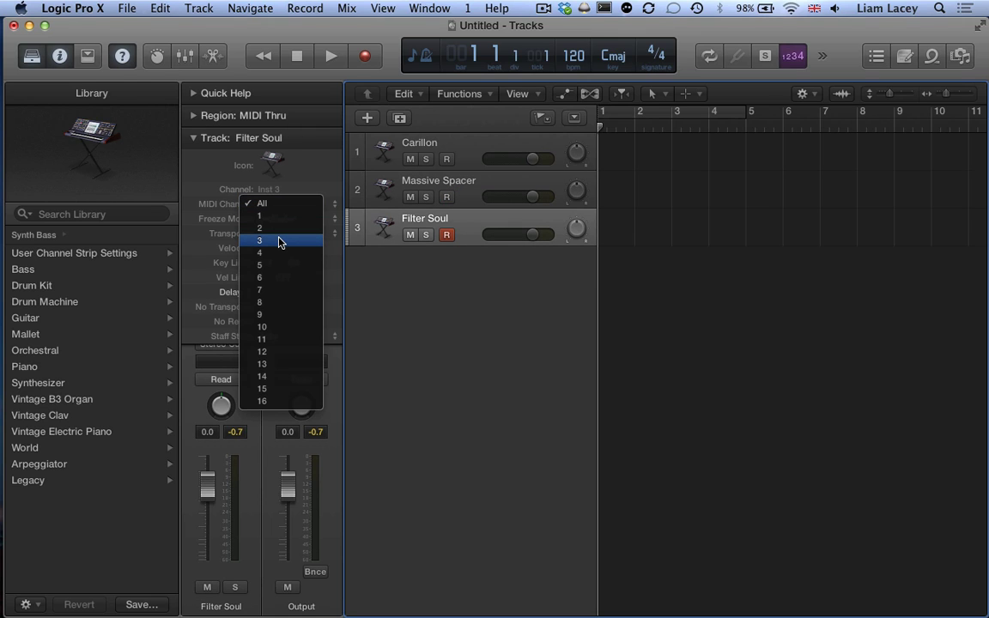
click(279, 242)
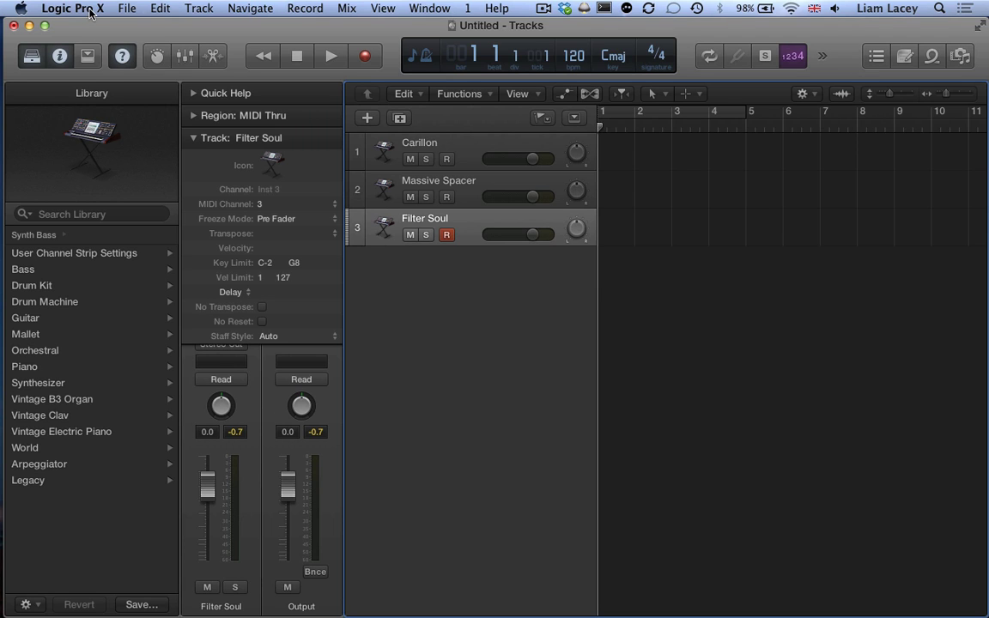
Check the "Auto demix by channel if multitrack recording" option in the project's recording settings, and close them.
click(127, 9)
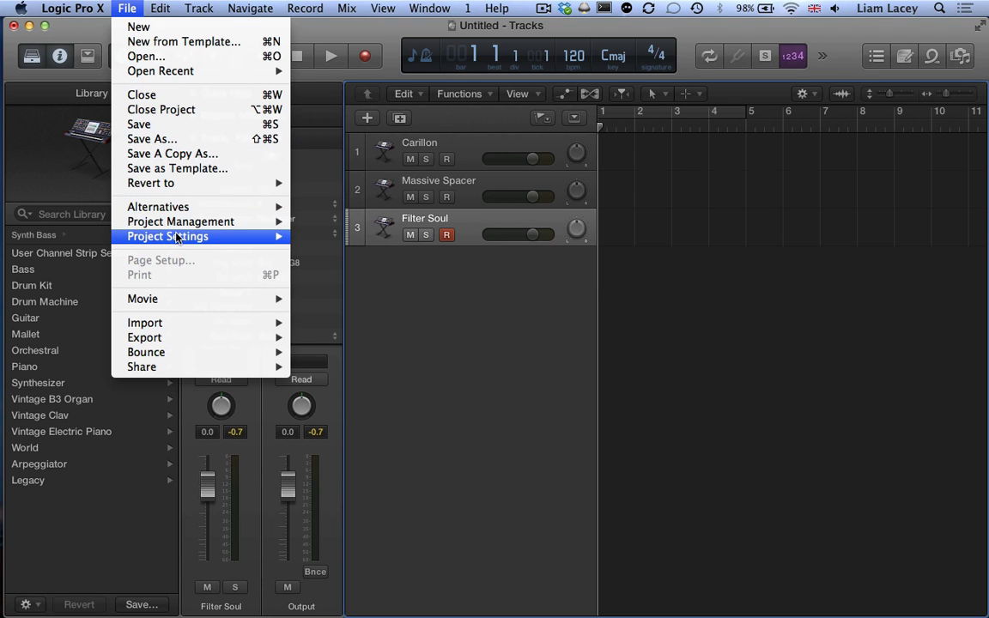
mouse_move(176, 237)
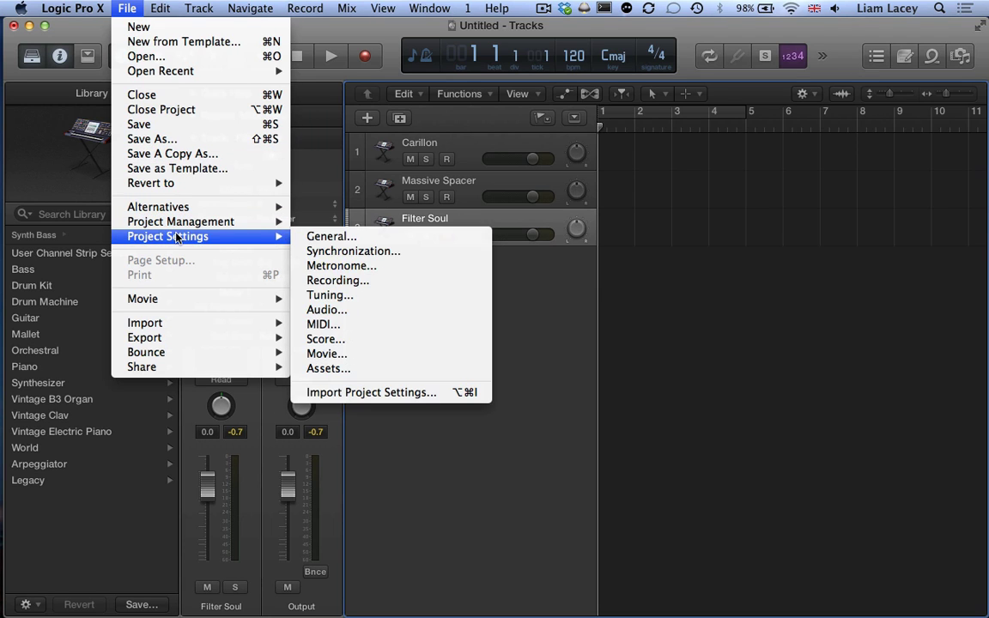
click(339, 280)
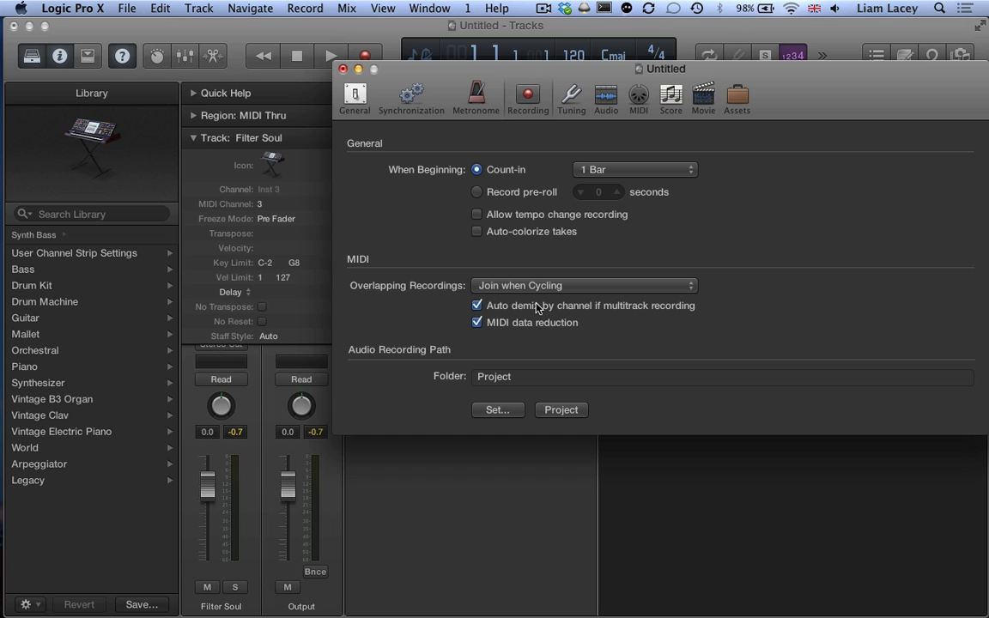
click(343, 69)
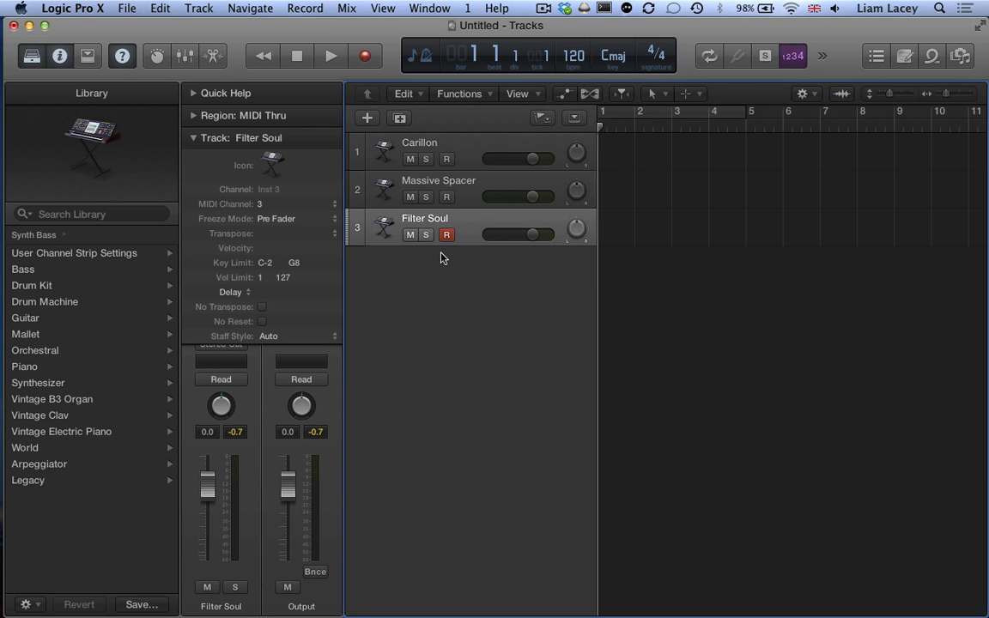
Record-enable the Massive Spacer and Carillon tracks in addition to Filter Soul.
click(447, 198)
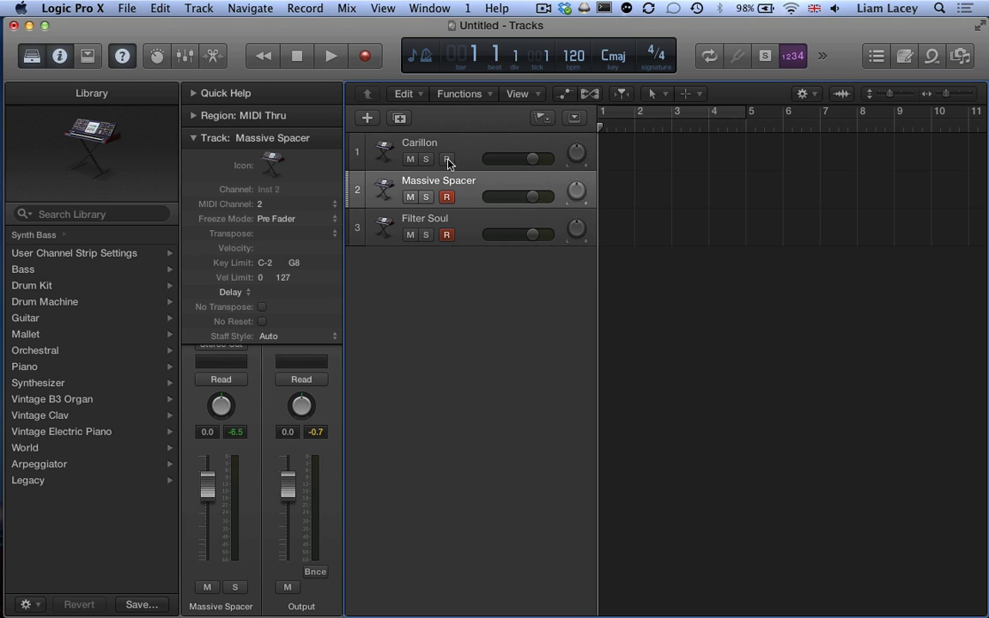
click(447, 161)
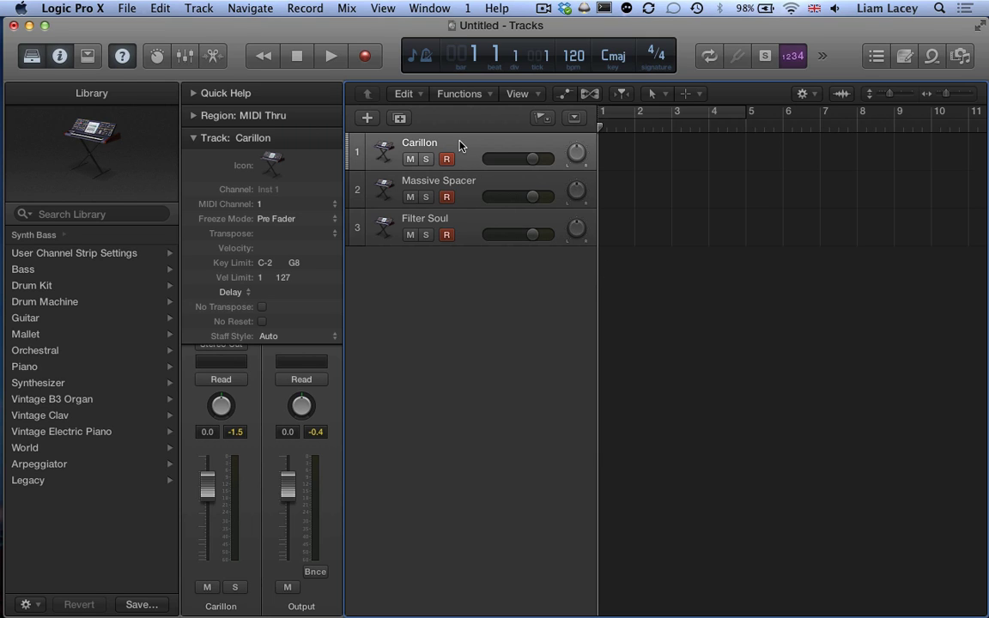
Show the Carillon track's Smart Controls inspector and learn an external controller assignment for the Material knob.
click(157, 57)
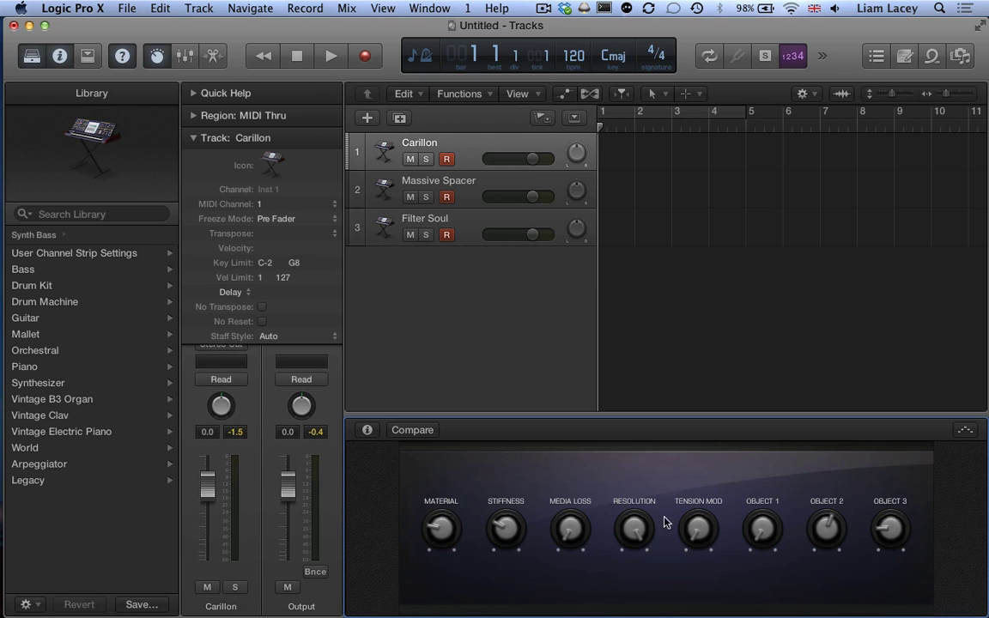
click(366, 430)
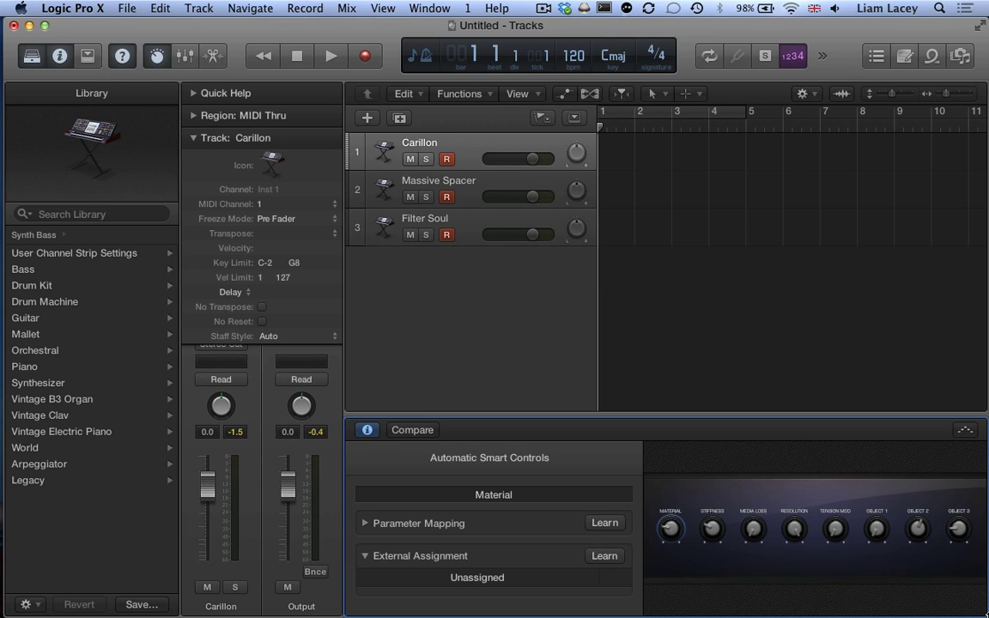
click(672, 535)
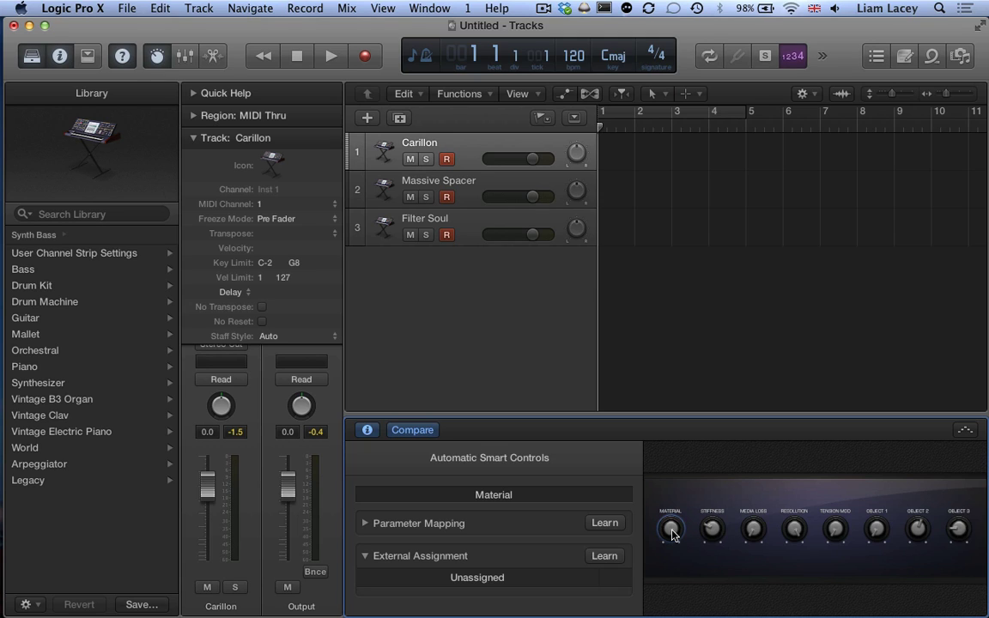
click(604, 556)
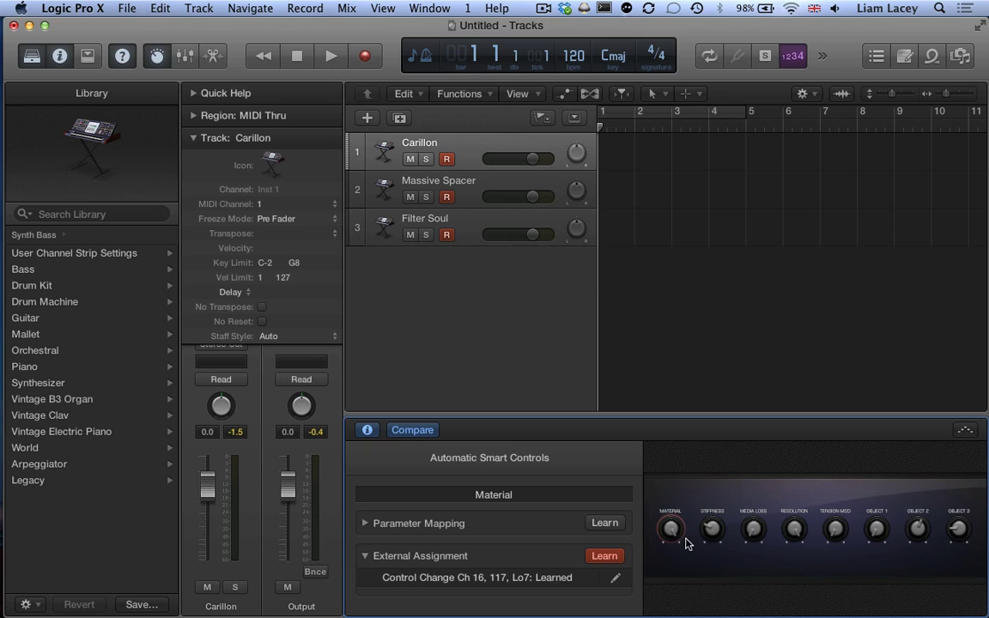
Learn external assignments for the Stiffness, Media Loss, Resolution, Tension Mod, Object 1, Object 2 and Object 3 knobs, and end learning.
click(714, 532)
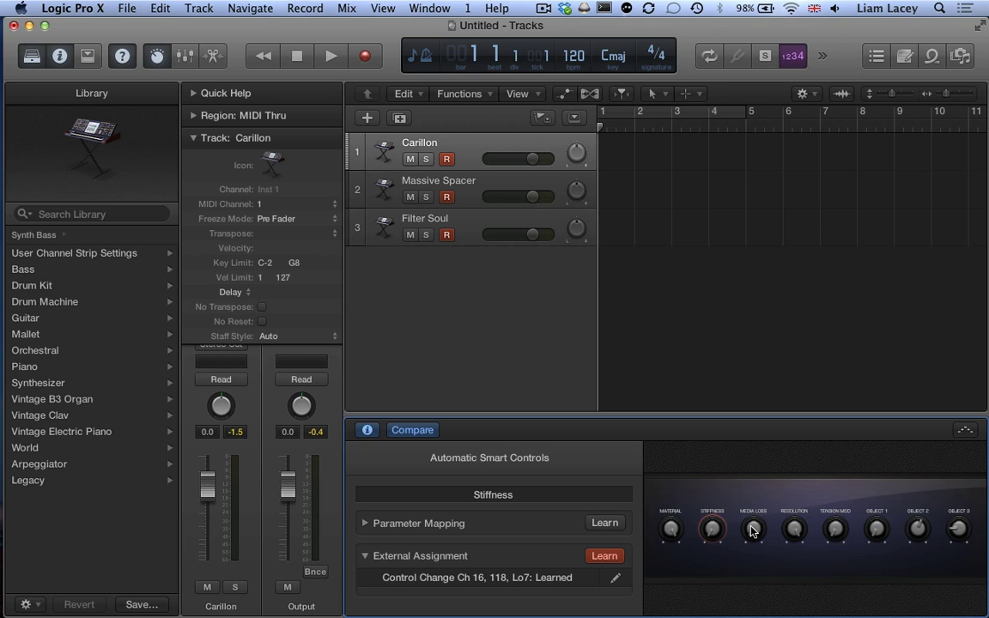
click(752, 530)
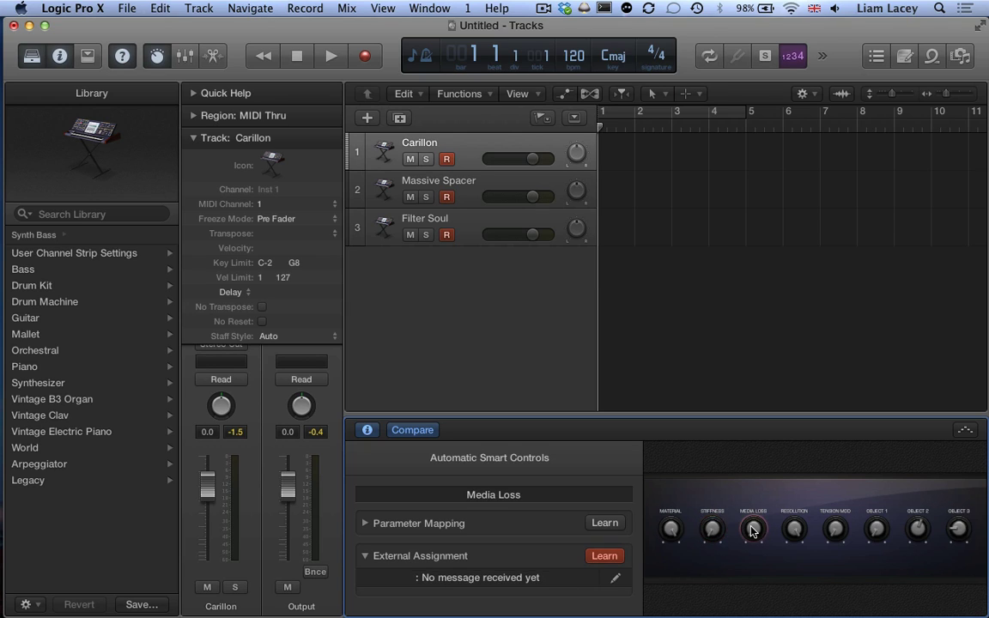
click(795, 529)
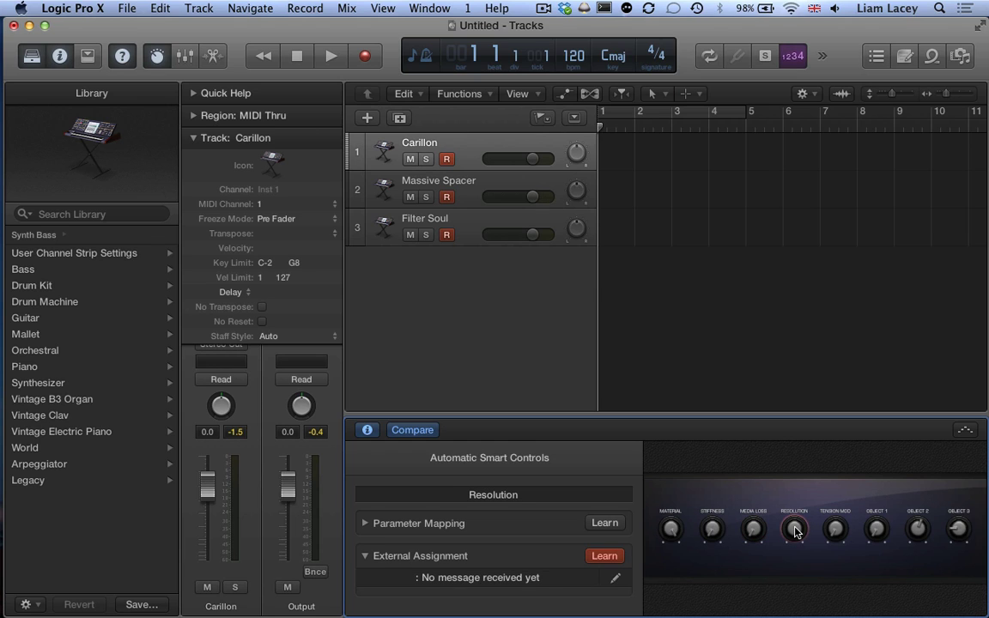
click(835, 530)
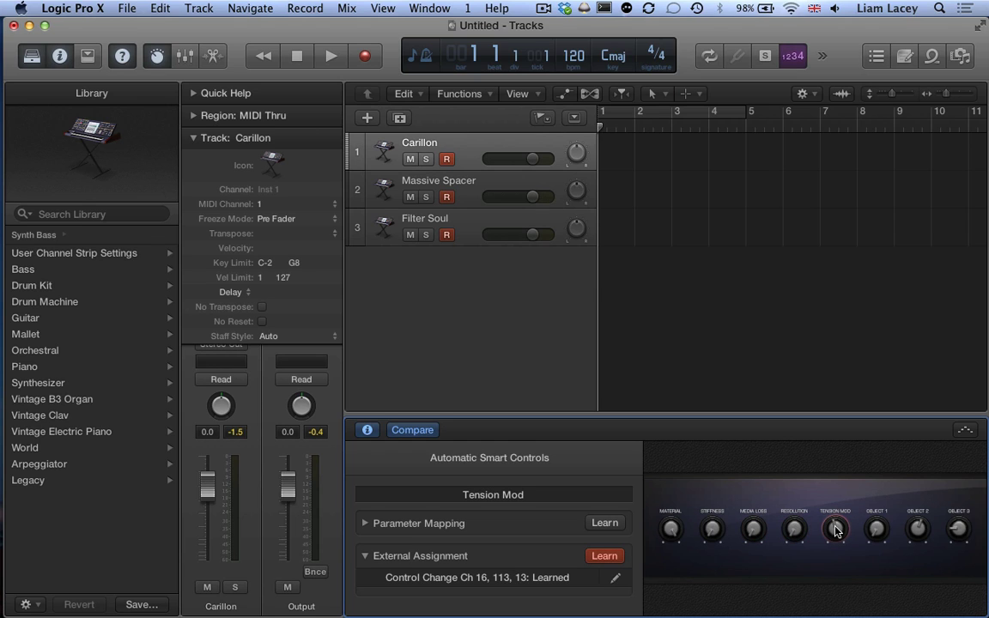
click(877, 530)
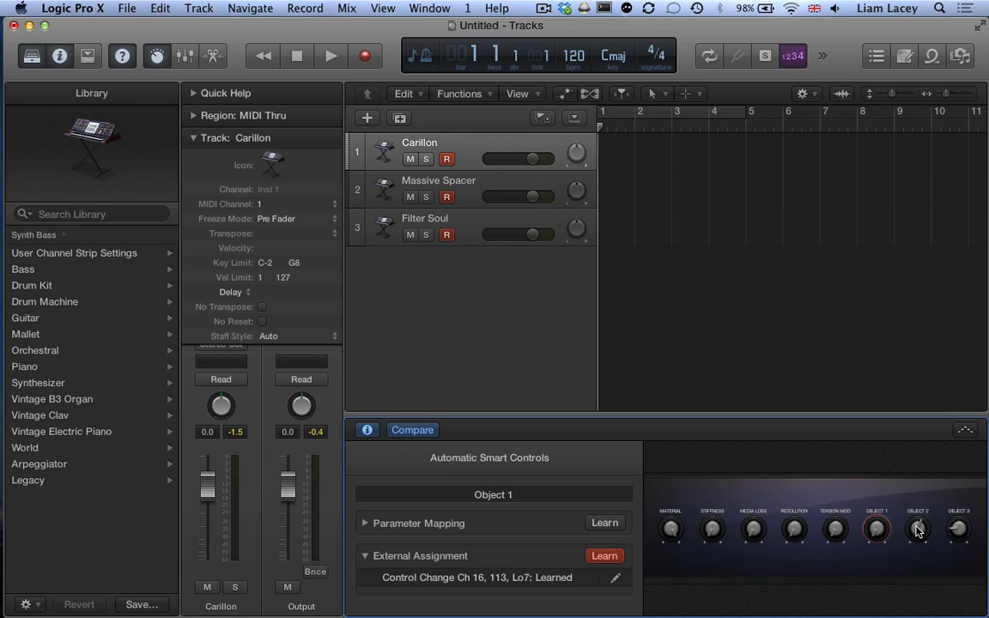
click(917, 530)
click(958, 529)
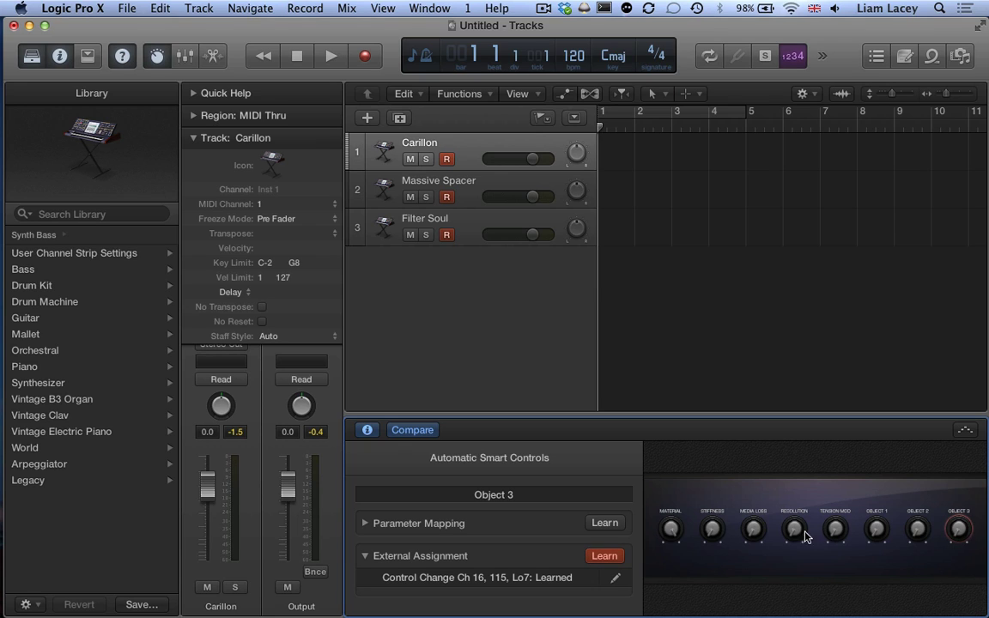
click(600, 558)
Open the Controller Assignments for the learned knobs and examine the value settings of the Object 1, 2 and 3 entries.
click(615, 577)
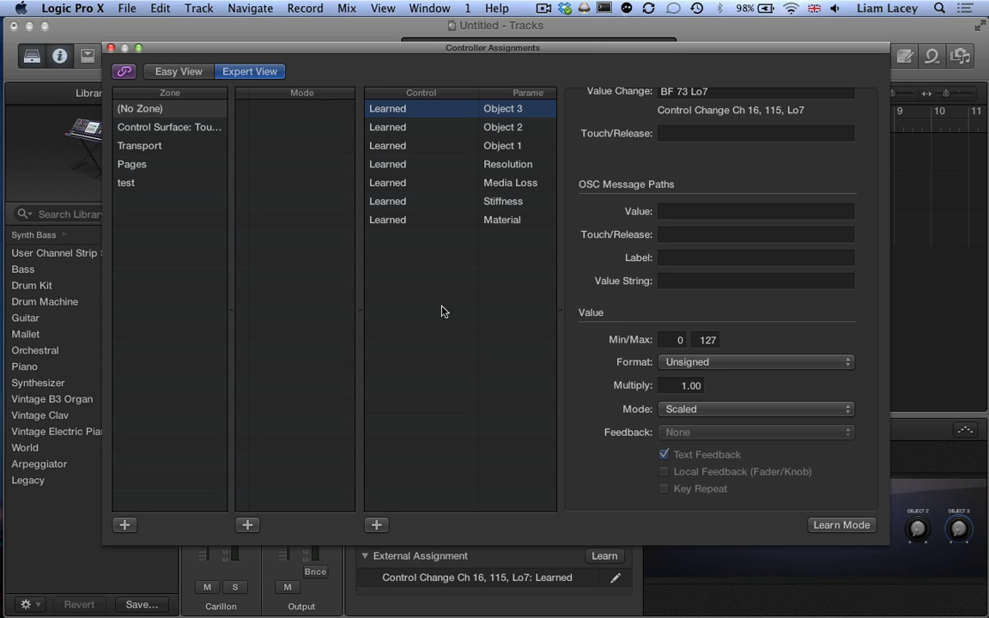
click(412, 132)
click(413, 146)
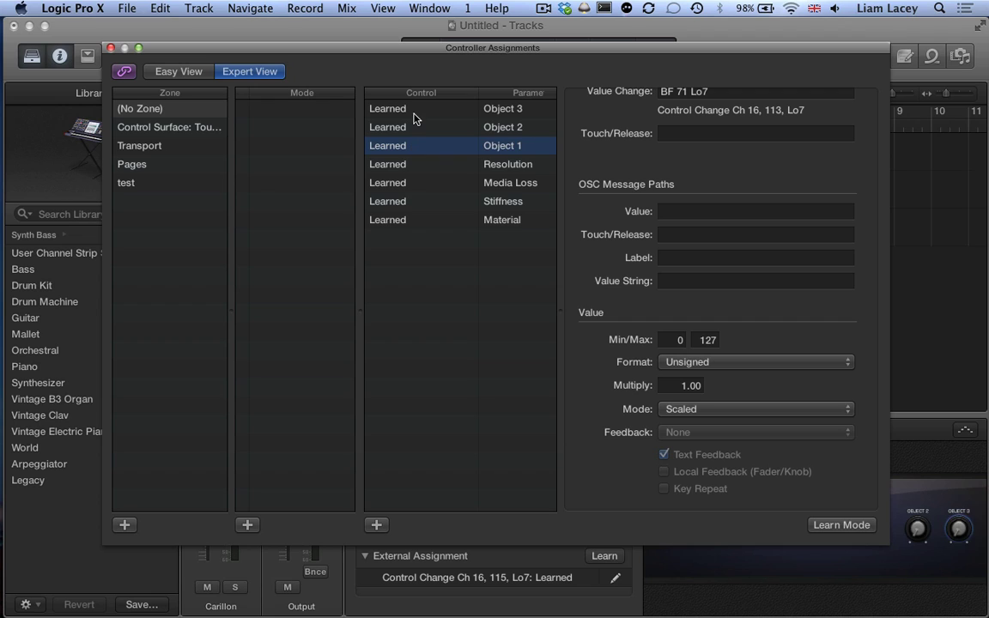
click(415, 110)
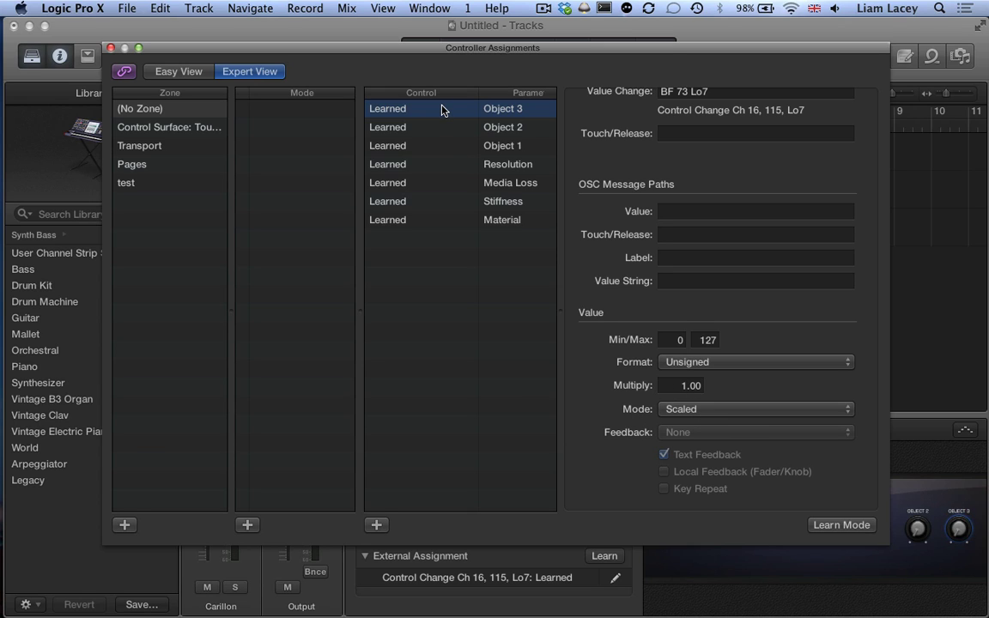
Set the Material assignment's value format to Unsigned and its mode to Scaled, and close the Controller Assignments window.
key(Down)
key(Down)
key(Down)
key(Down)
key(Down)
key(Down)
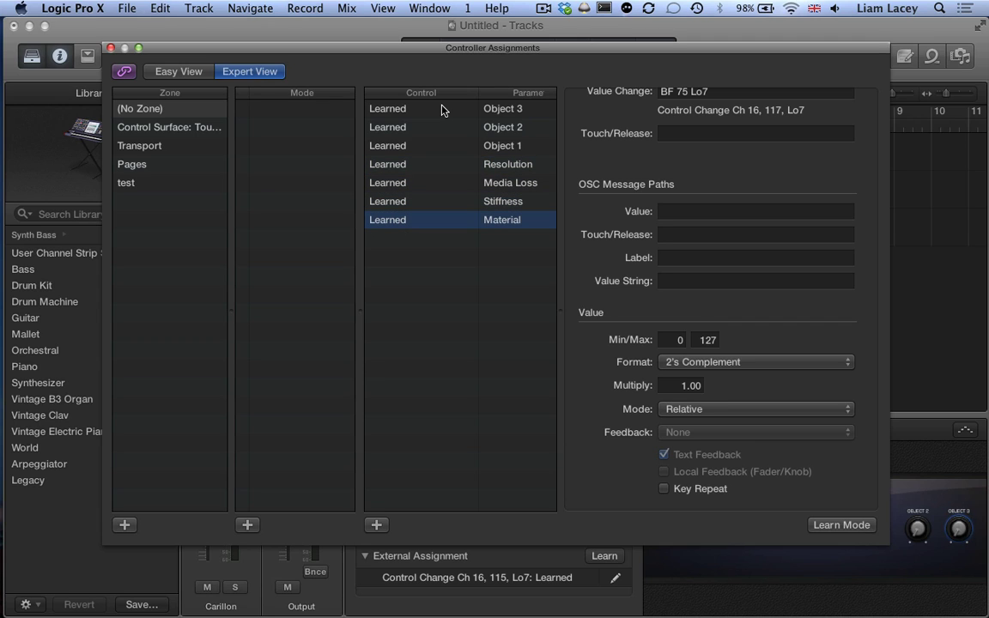
click(676, 365)
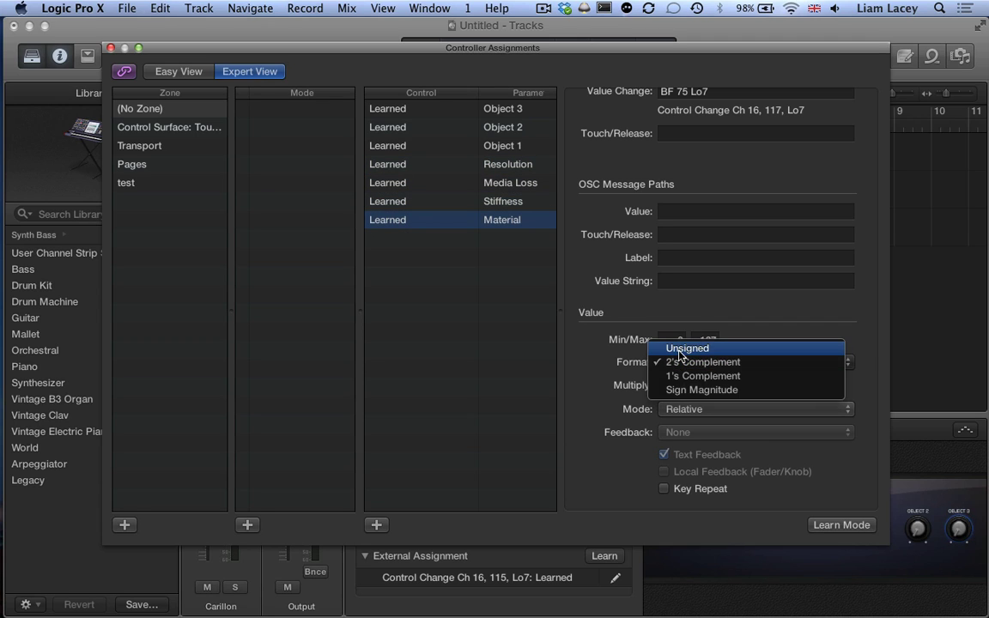
click(679, 351)
click(687, 412)
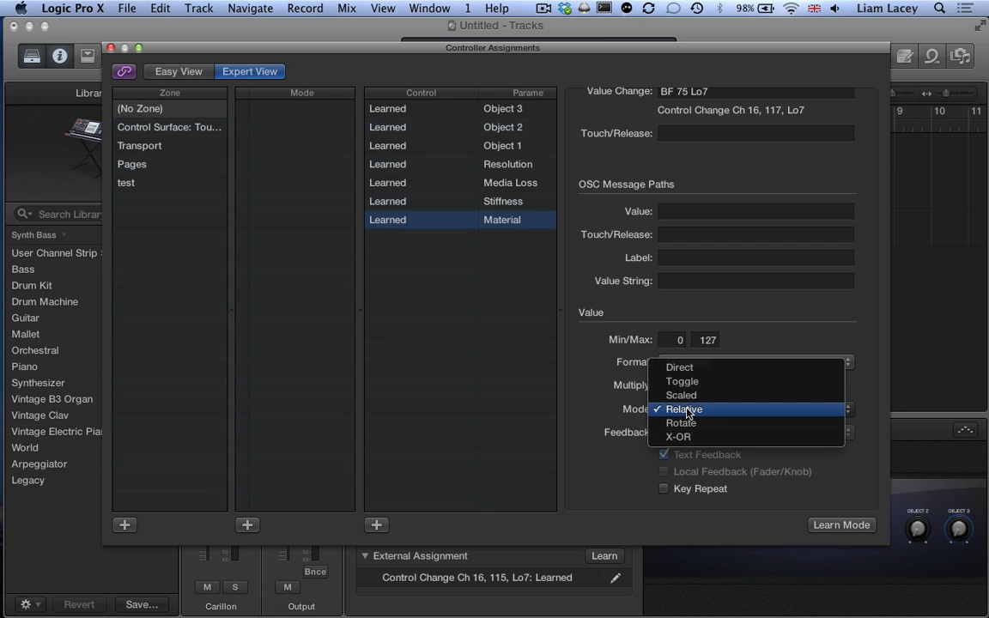
click(682, 395)
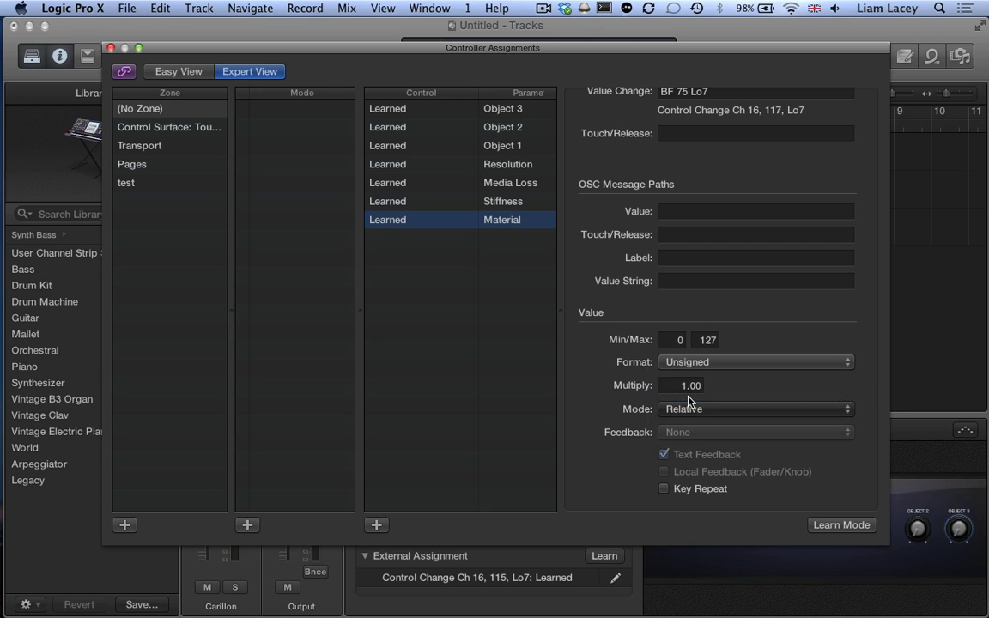
click(110, 48)
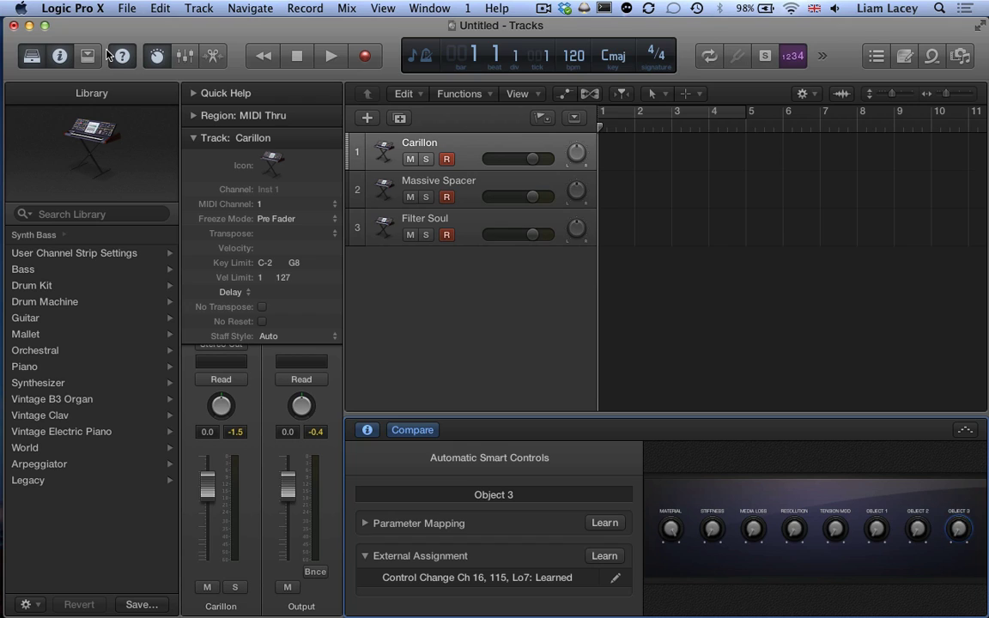